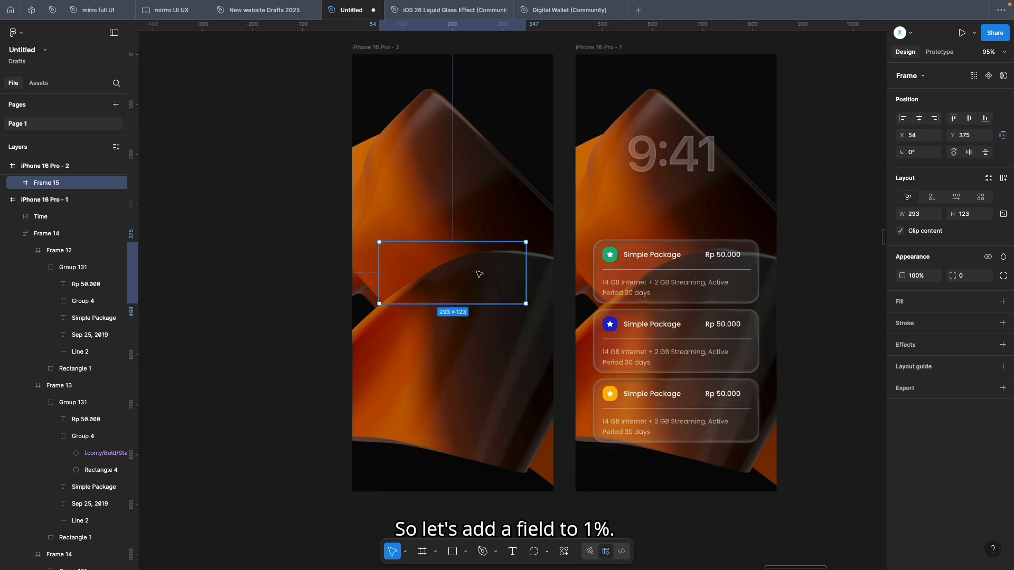
Add a white fill to Frame 15 and set its opacity to 1%
left_click(1003, 301)
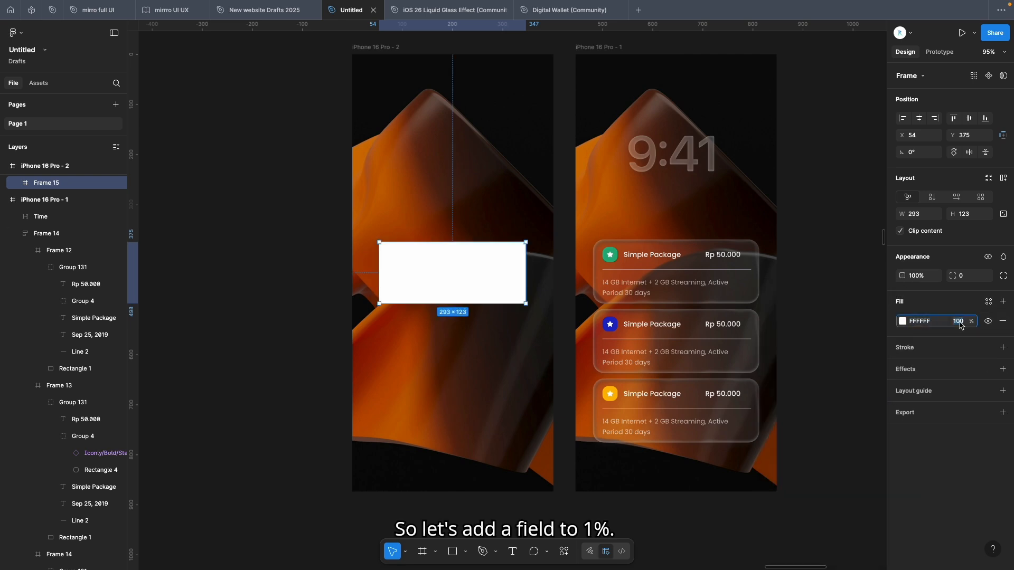
type("1")
key("Return")
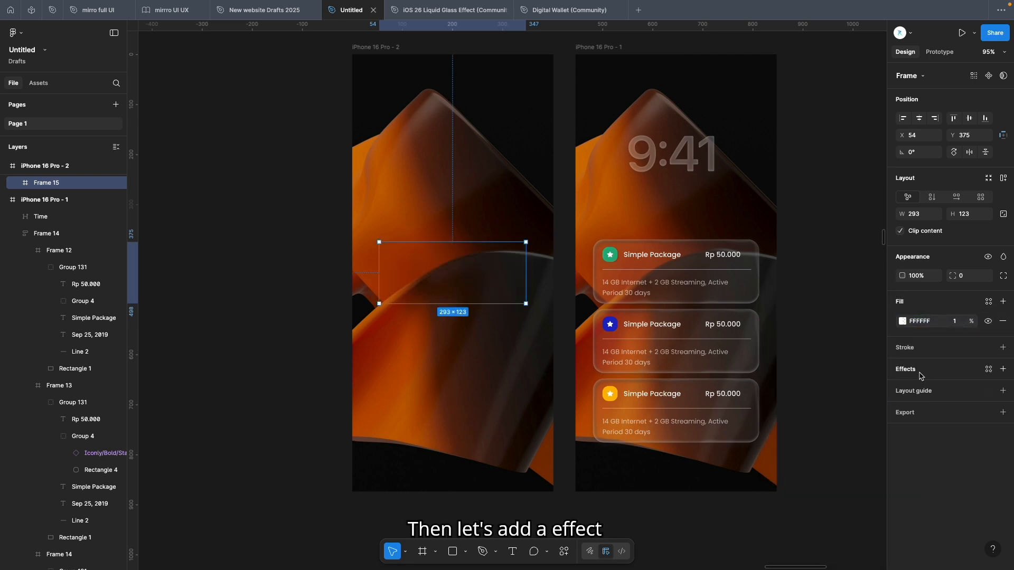
Add a progressive Background blur effect to the frame with a start value of 2 and adjust its end value
left_click(1003, 369)
left_click(798, 390)
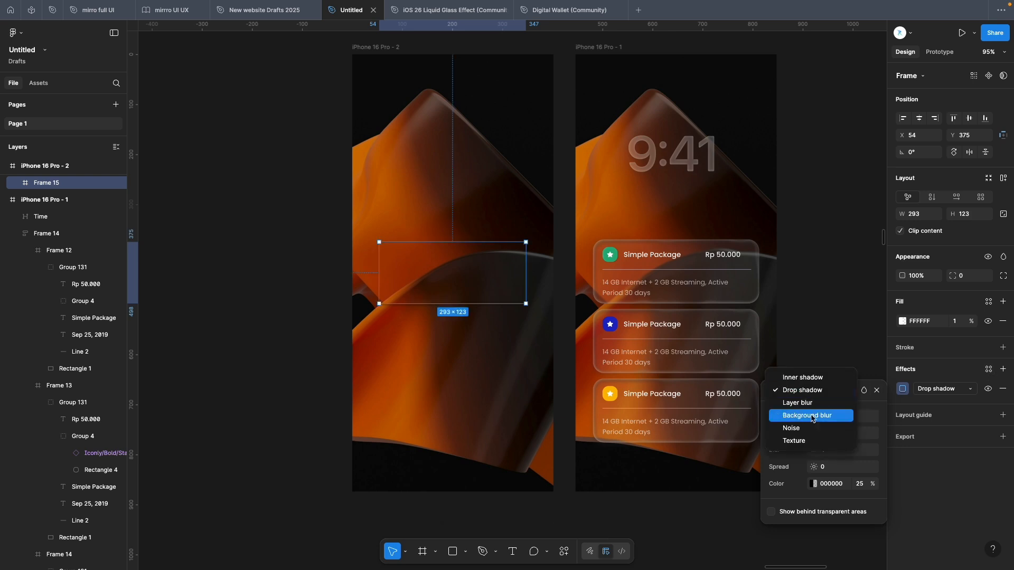
left_click(812, 417)
left_click(840, 417)
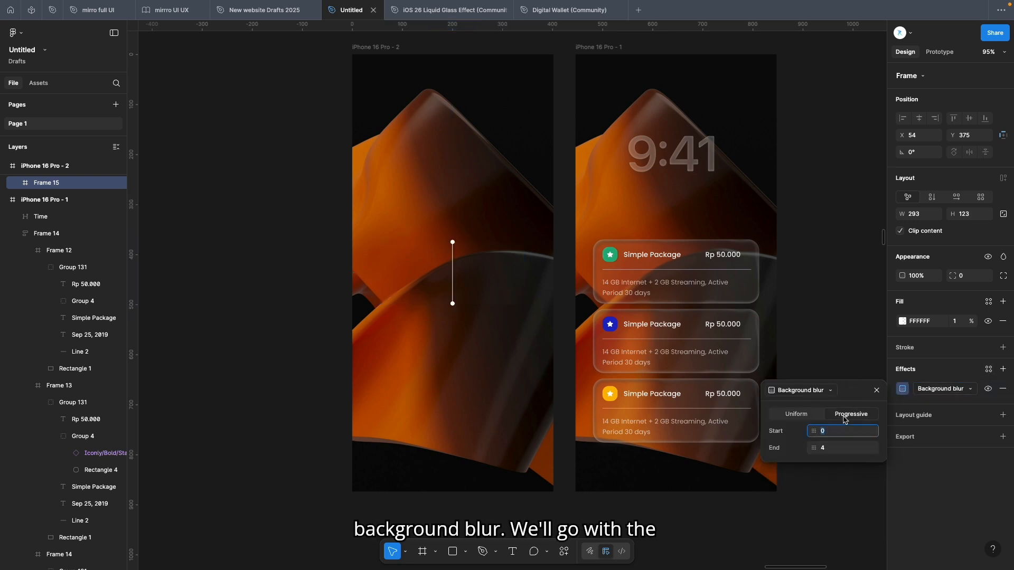
left_click(830, 435)
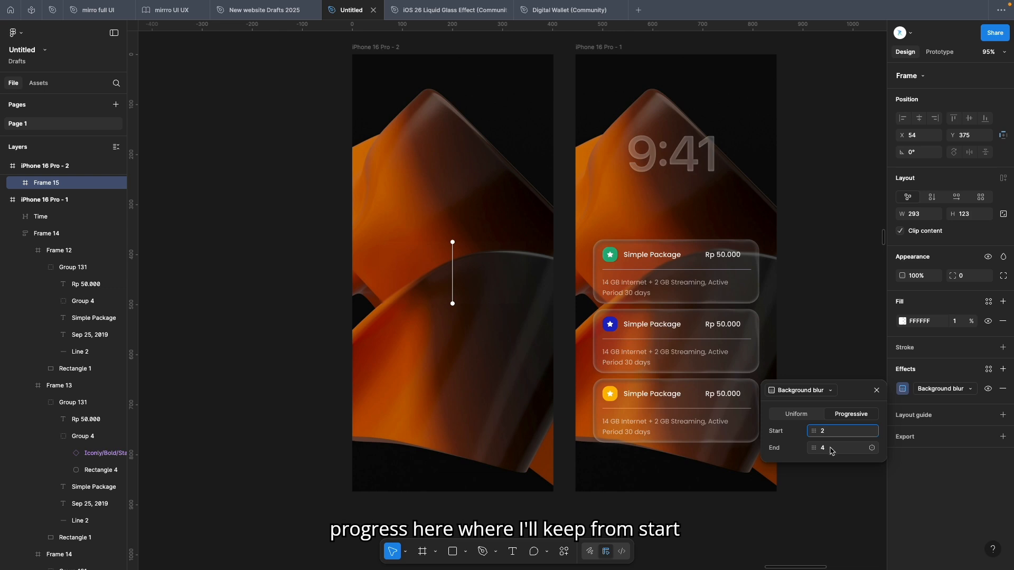
left_click(830, 449)
type("1")
Add a drop shadow effect with X 0, Y 3, blur 8 and spread 0
left_click(1003, 369)
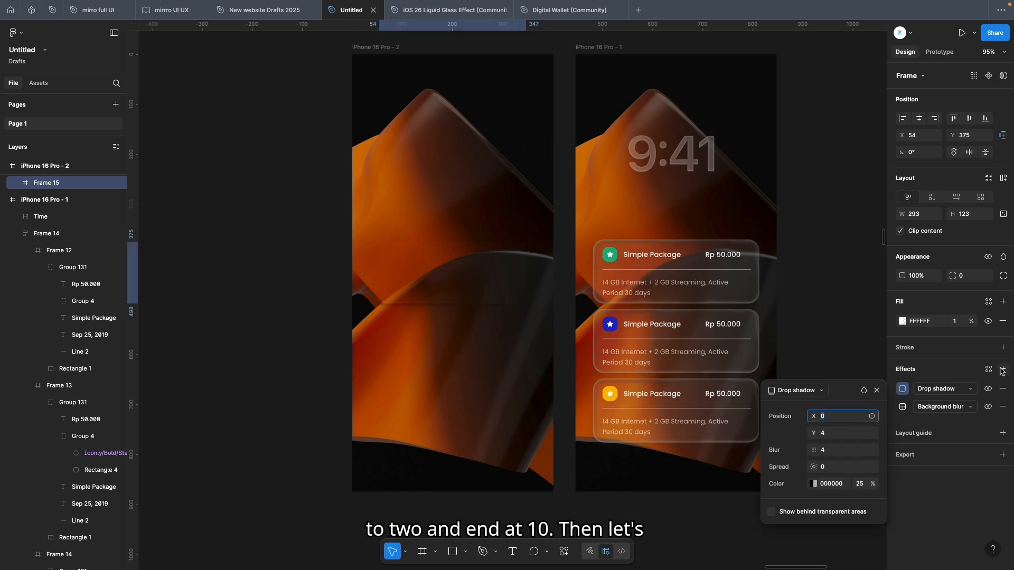
left_click(818, 391)
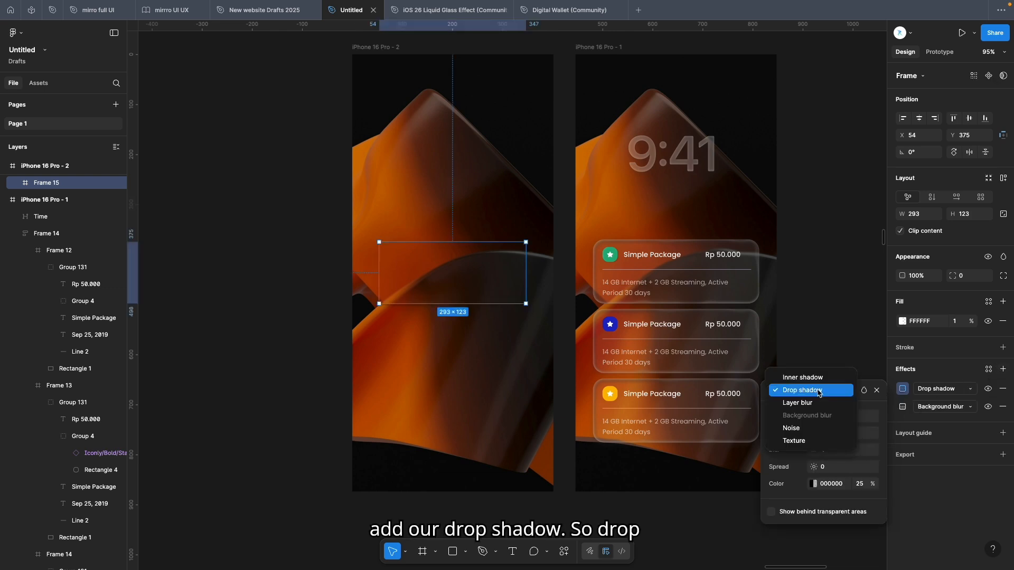
left_click(815, 395)
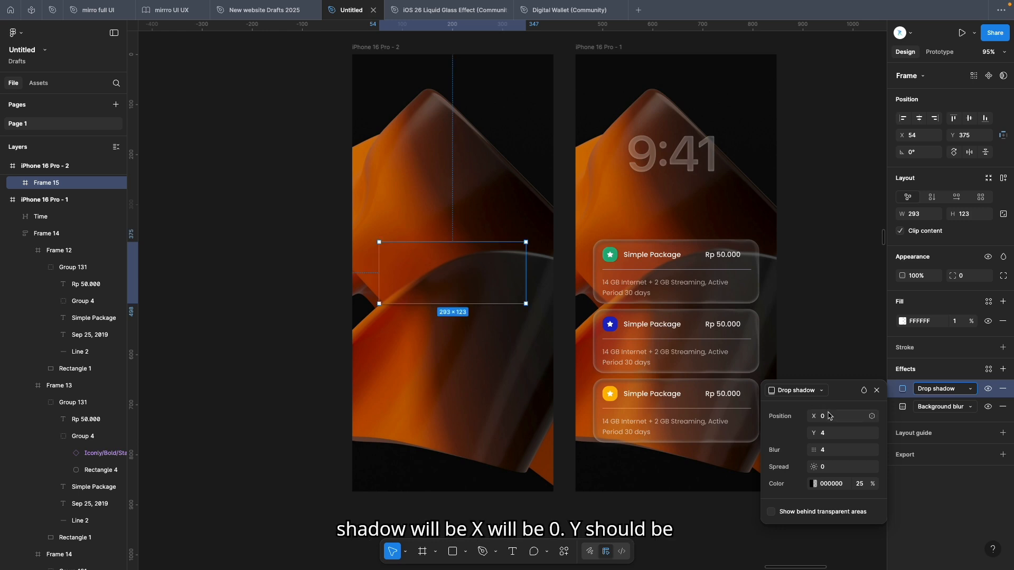
left_click(833, 434)
type("3")
key("Tab")
type("8")
key("Tab")
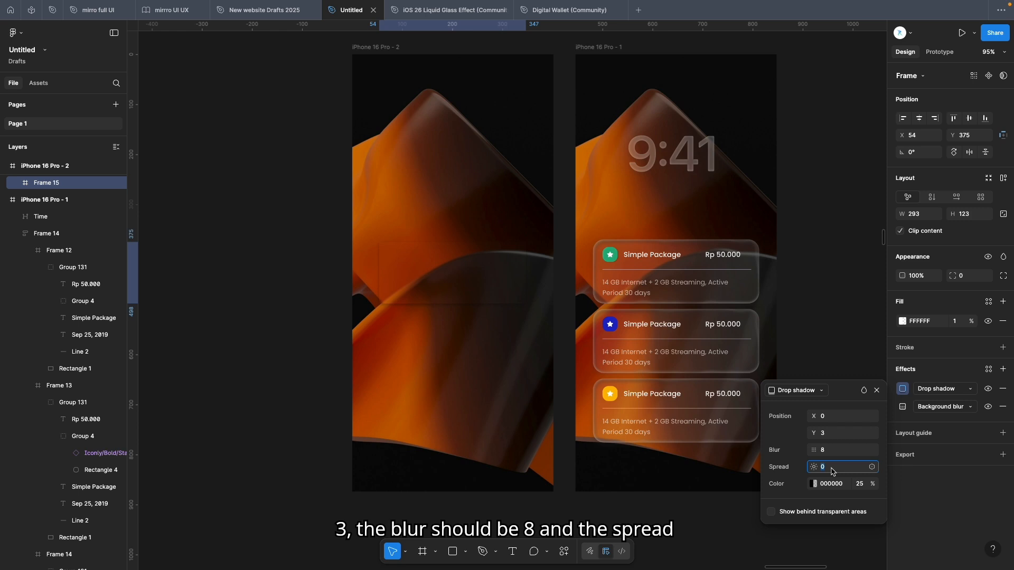
Set the drop shadow color to 353535 at 15% opacity
left_click(832, 485)
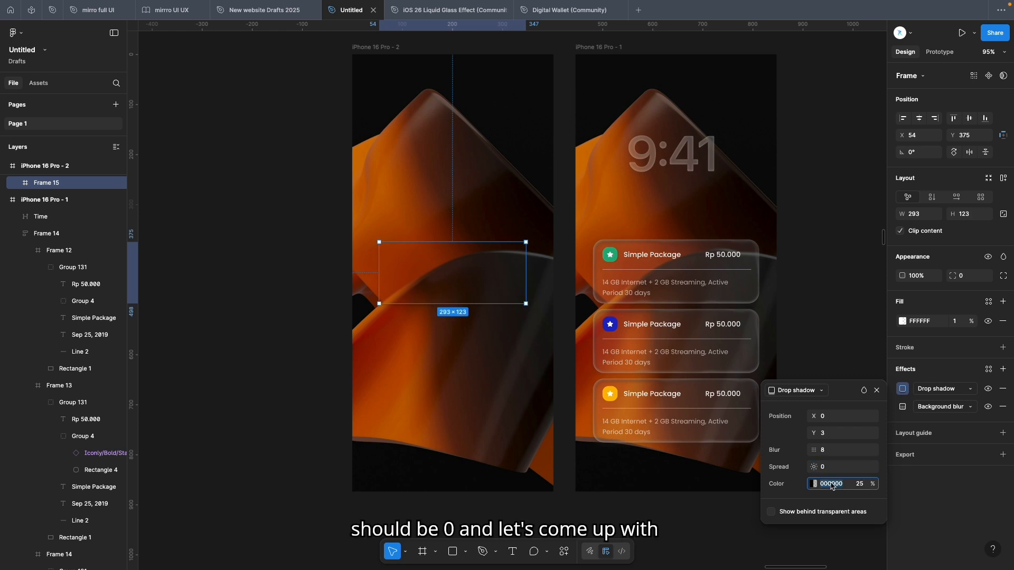
type("353535")
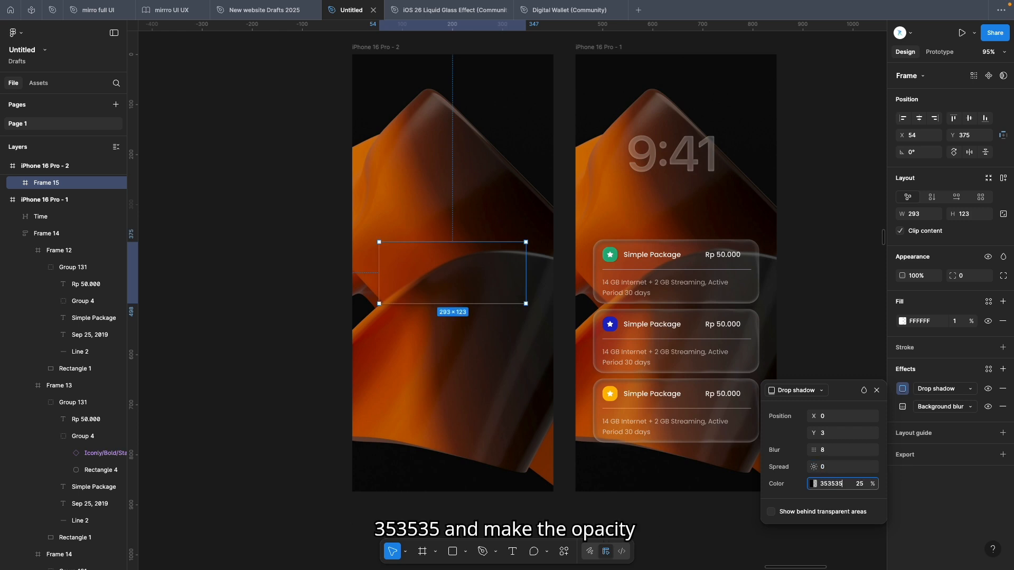
left_click(865, 486)
type("15")
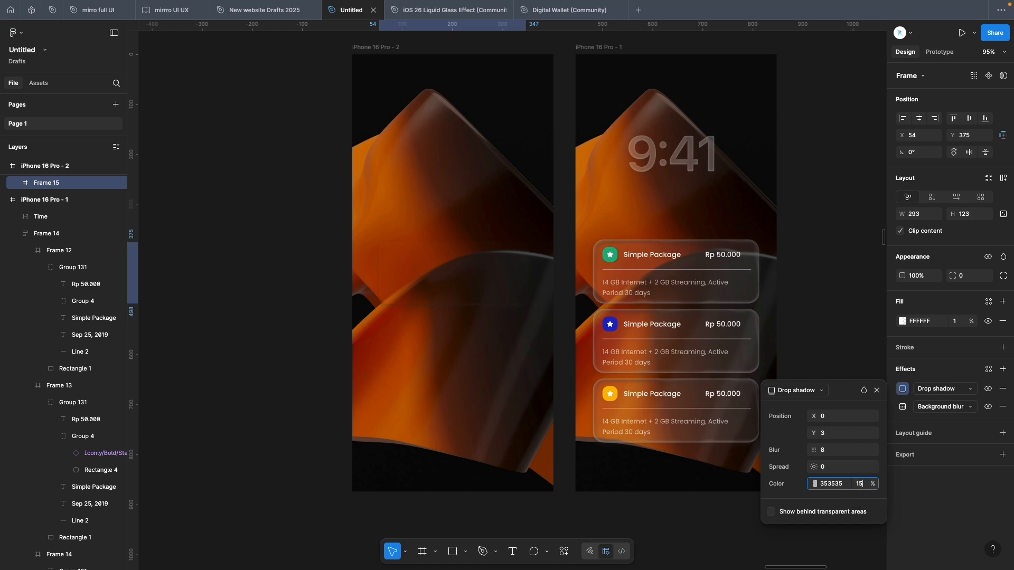
Reselect the frame on the canvas and nudge it down to Y 386
left_click(852, 357)
left_click(482, 282)
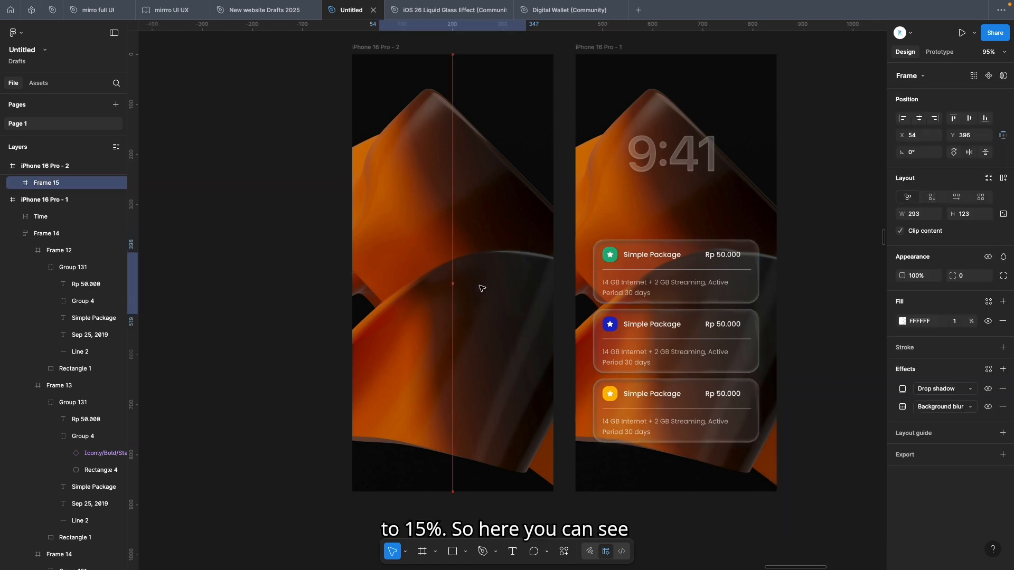
key("shift+Down")
Add an inner shadow effect with X 0, Y 2 and blur 8
left_click(1003, 369)
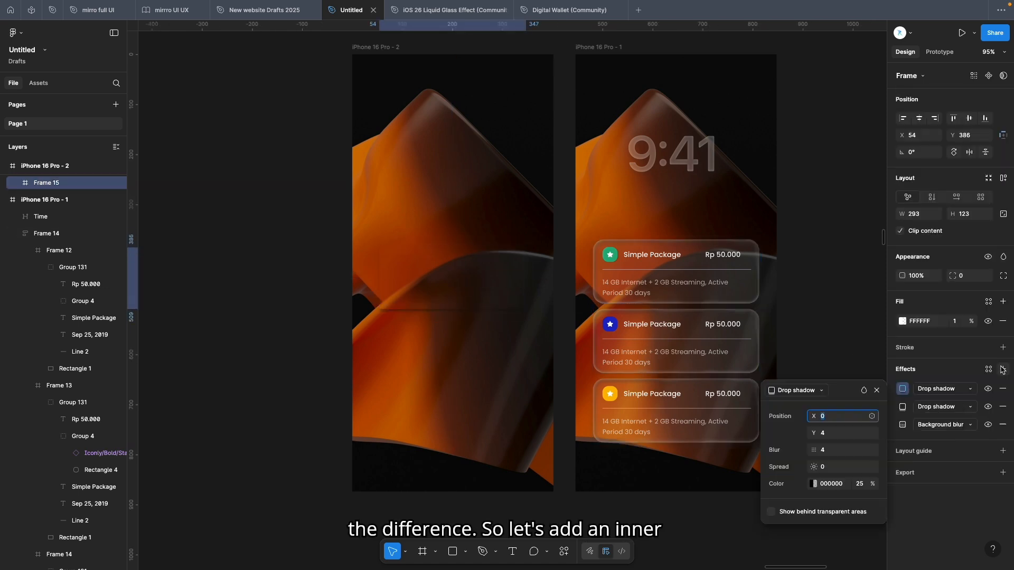
left_click(797, 390)
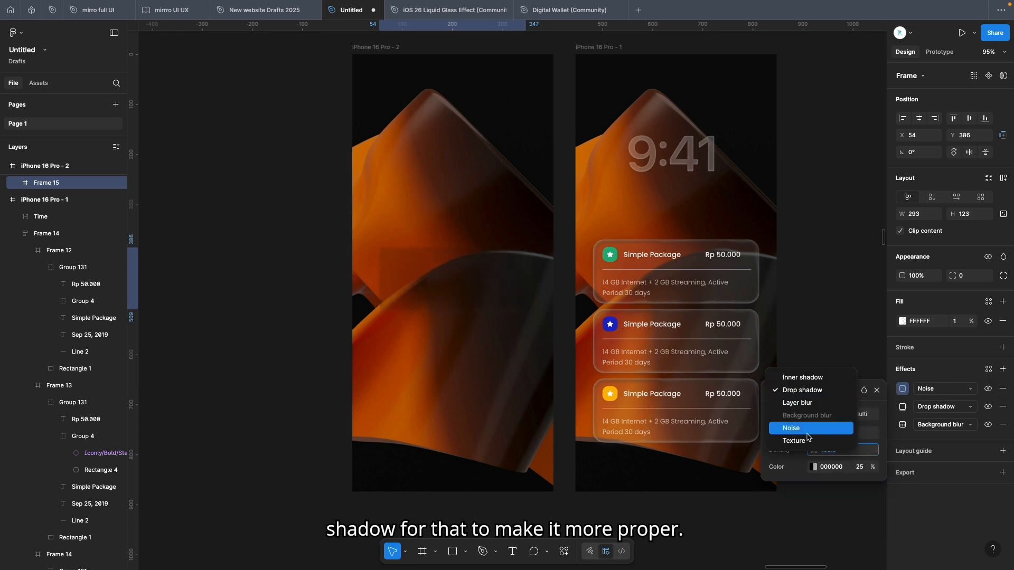
left_click(792, 378)
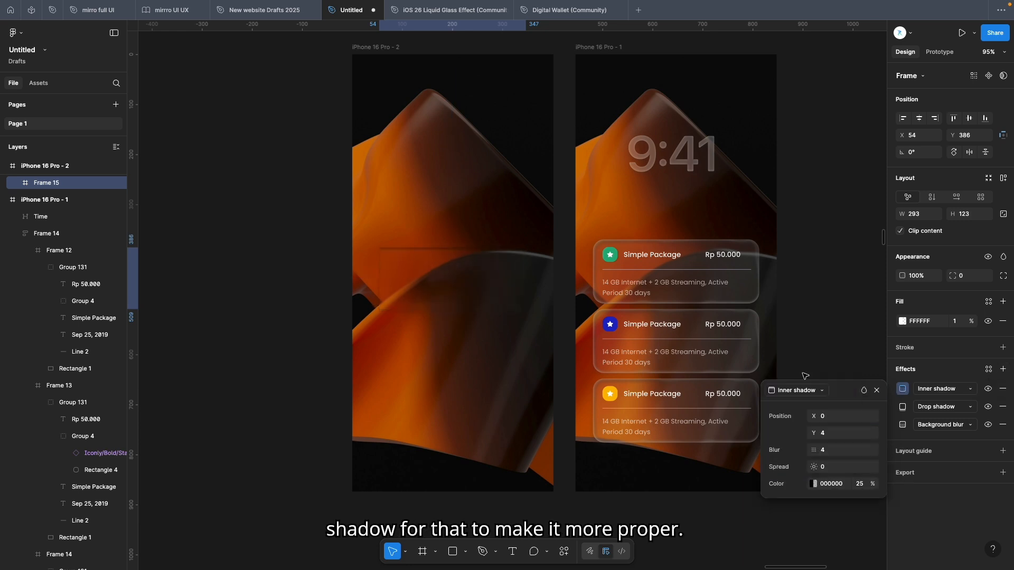
left_click(839, 433)
type("2")
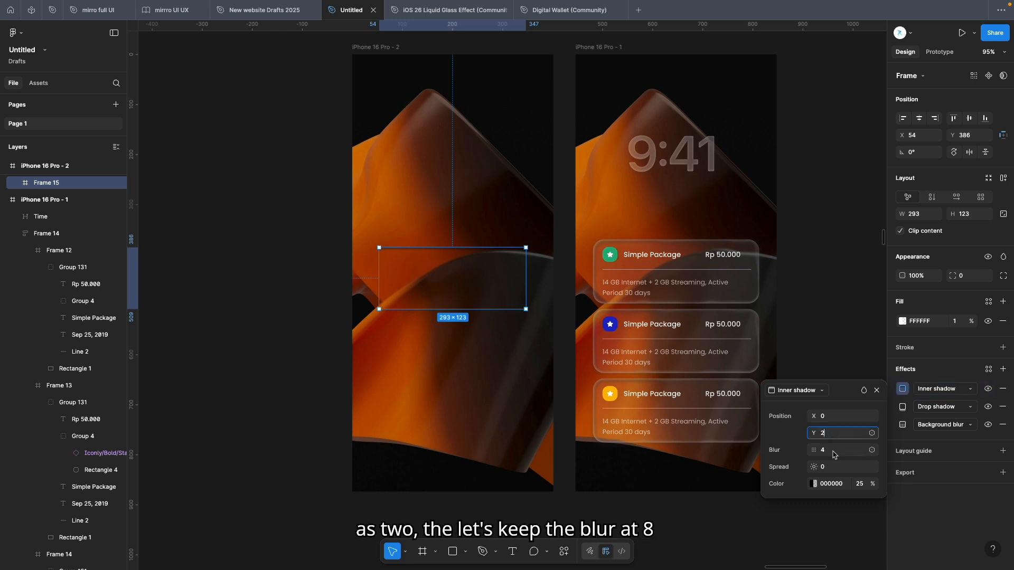
left_click(833, 452)
type("8")
key("Return")
Set the inner shadow's spread to 5 and its color to 353535 at 15% opacity
left_click(829, 467)
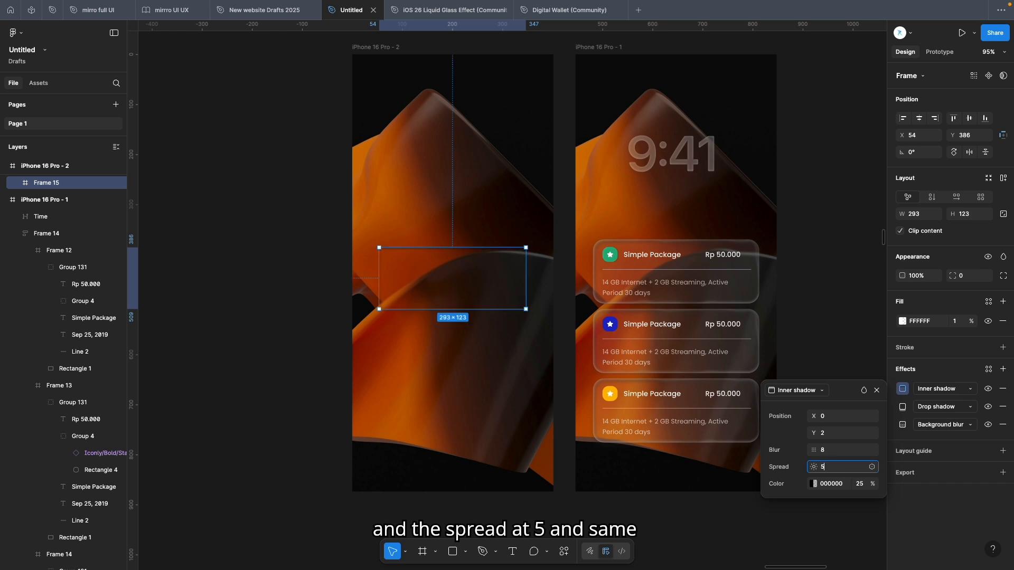
key("Tab")
type("353535")
key("Tab")
type("15")
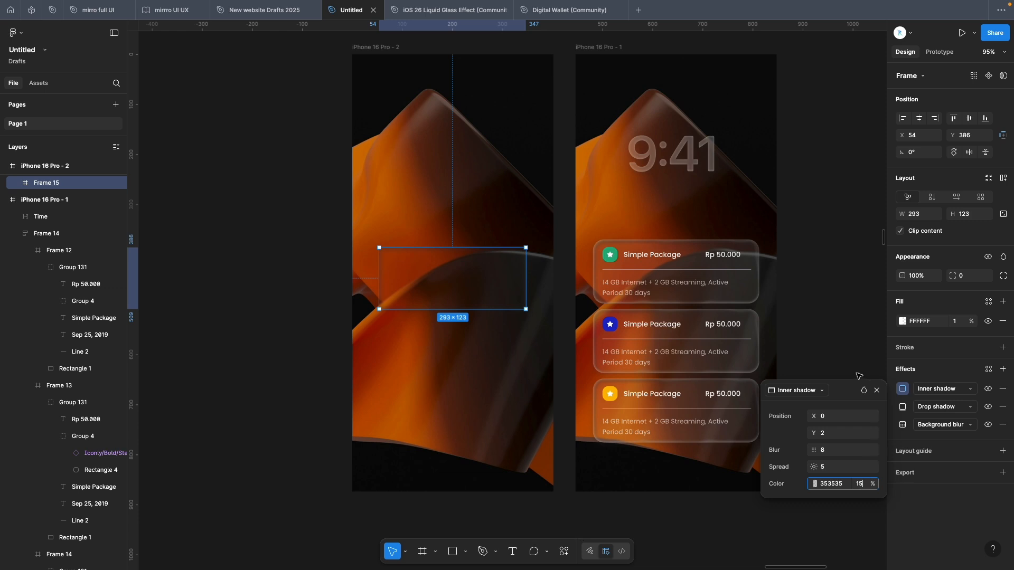
left_click(859, 376)
Add a second inner shadow to the frame with X 0 and Y 0
left_click(508, 293)
left_click(1002, 369)
left_click(797, 390)
left_click(801, 391)
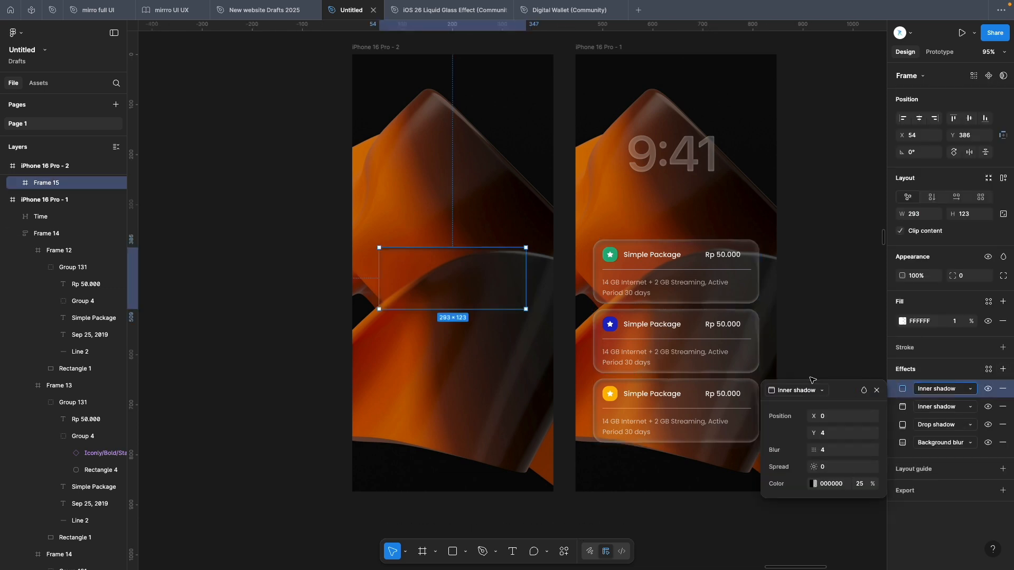
left_click(831, 421)
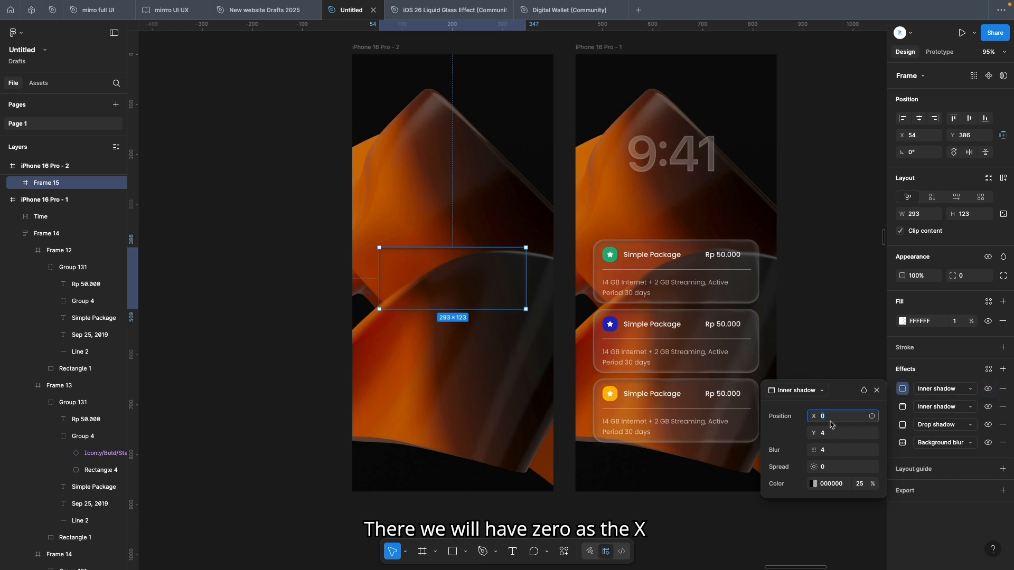
left_click(830, 434)
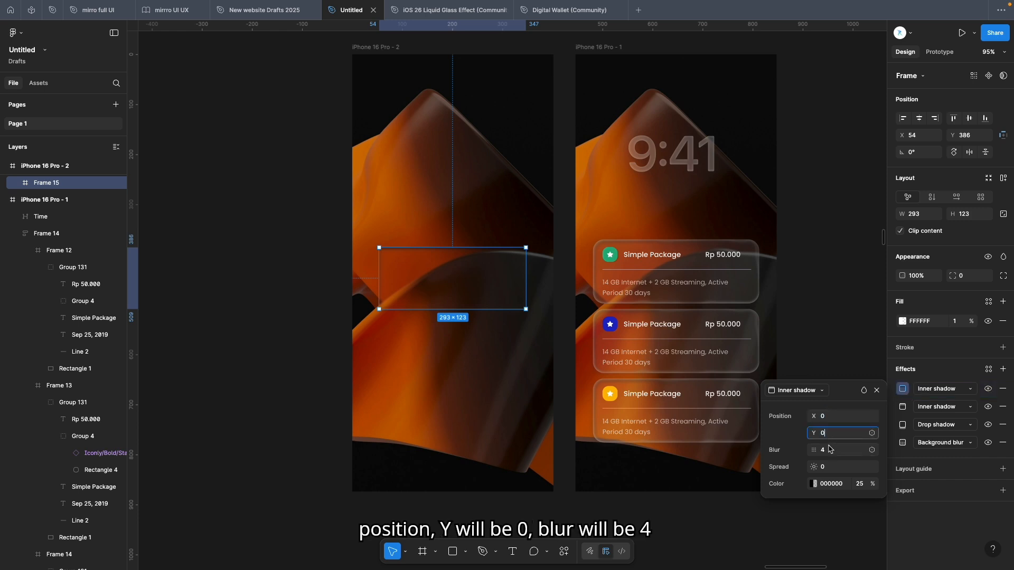
type("0")
key("Return")
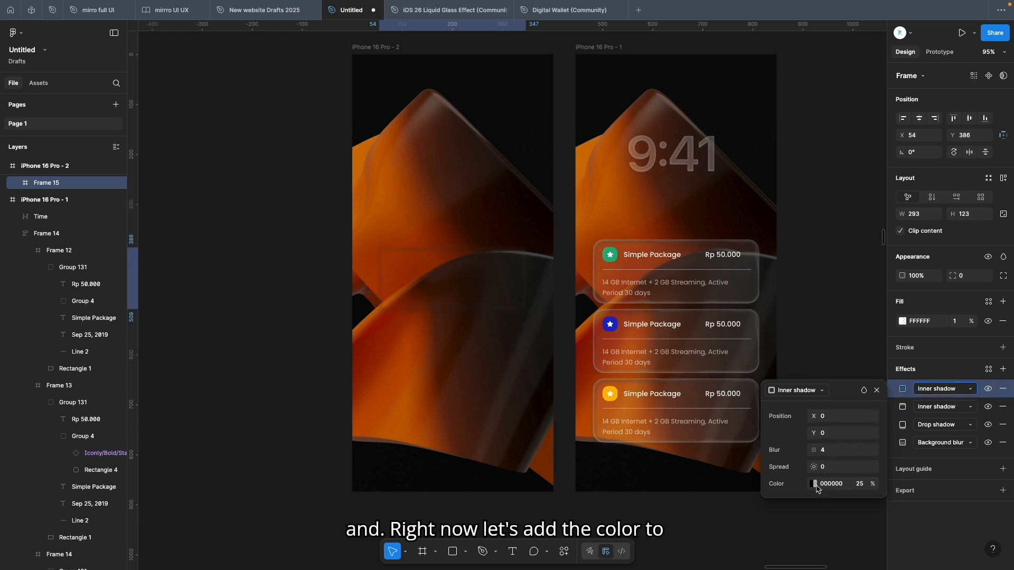
Set the second inner shadow's color to white FFFFFF at 15% opacity
left_click(814, 484)
left_click(685, 524)
left_click(861, 485)
type("15")
key("Return")
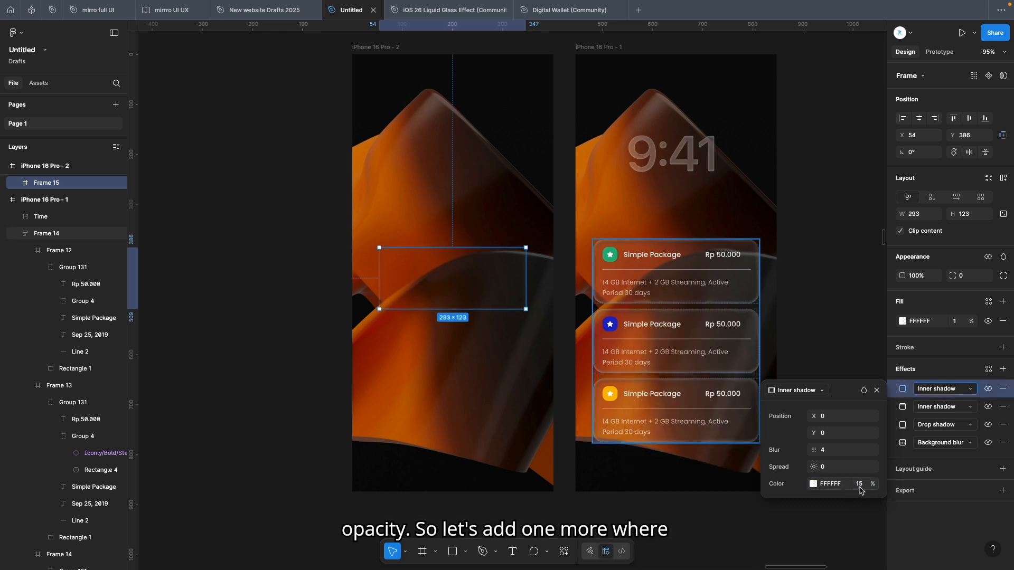
Add a third inner shadow with X 1, Y 1 and blur 5
left_click(1003, 369)
left_click(804, 392)
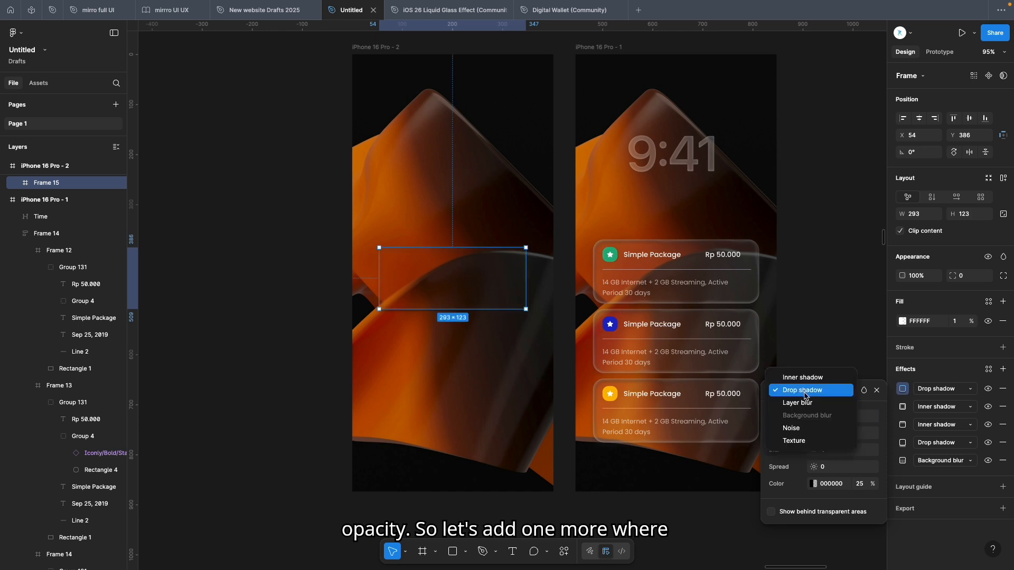
left_click(806, 378)
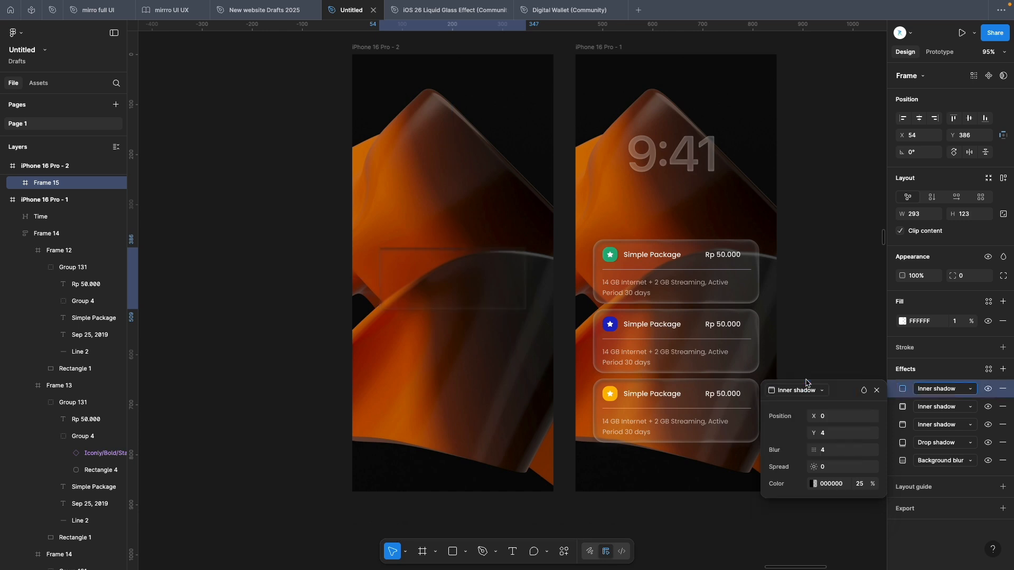
left_click(831, 419)
type("1")
left_click(832, 433)
type("1")
left_click(834, 452)
type("5")
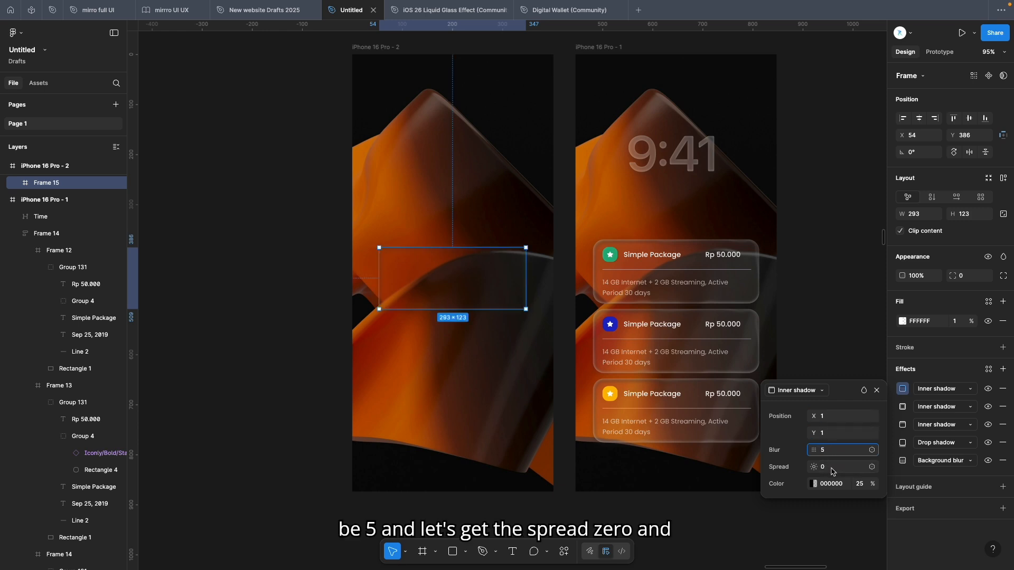
Set the third inner shadow's color to white FFFFFF at 15% opacity
left_click(813, 484)
left_click_drag(716, 383, 643, 326)
left_click(860, 484)
type("15")
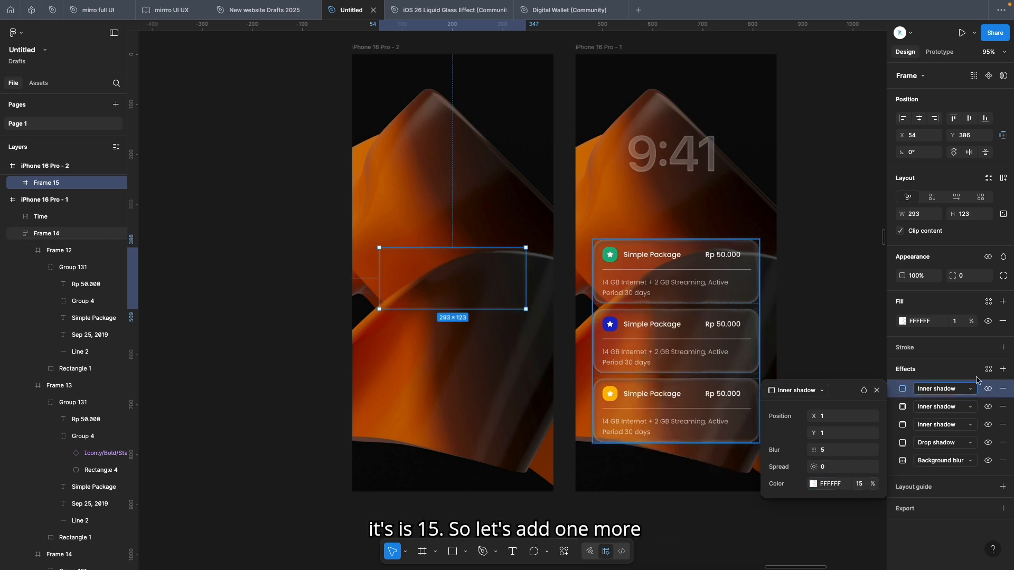
Add a fourth inner shadow with X -1, Y -3 and blur 5
left_click(1003, 369)
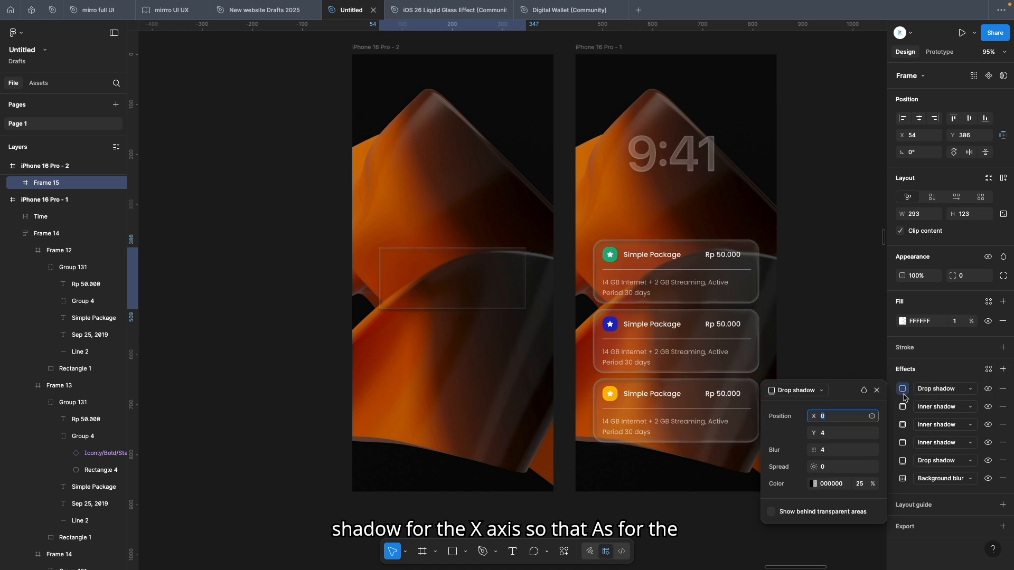
left_click(830, 418)
left_click(798, 390)
left_click(817, 378)
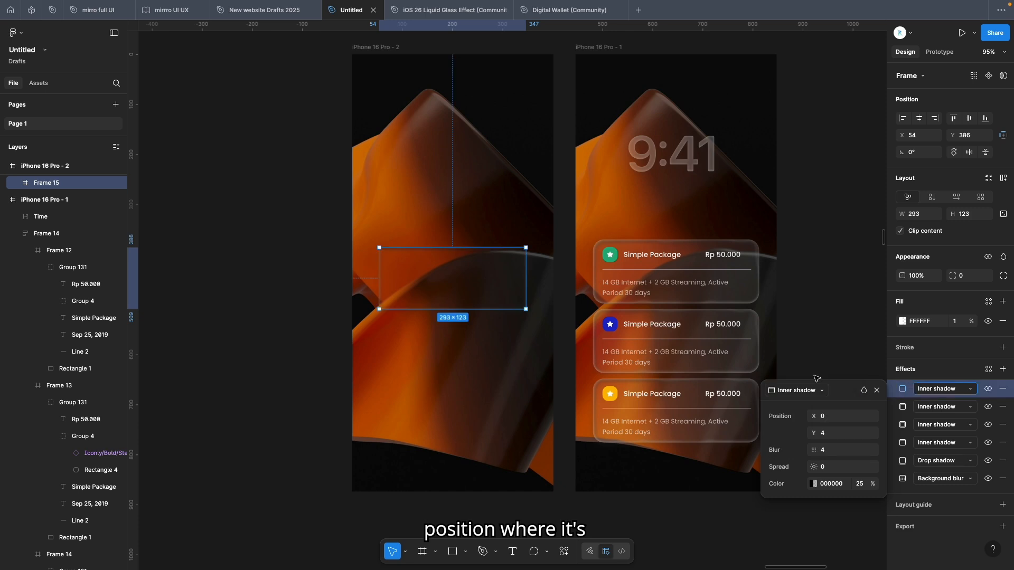
left_click(824, 419)
type("-")
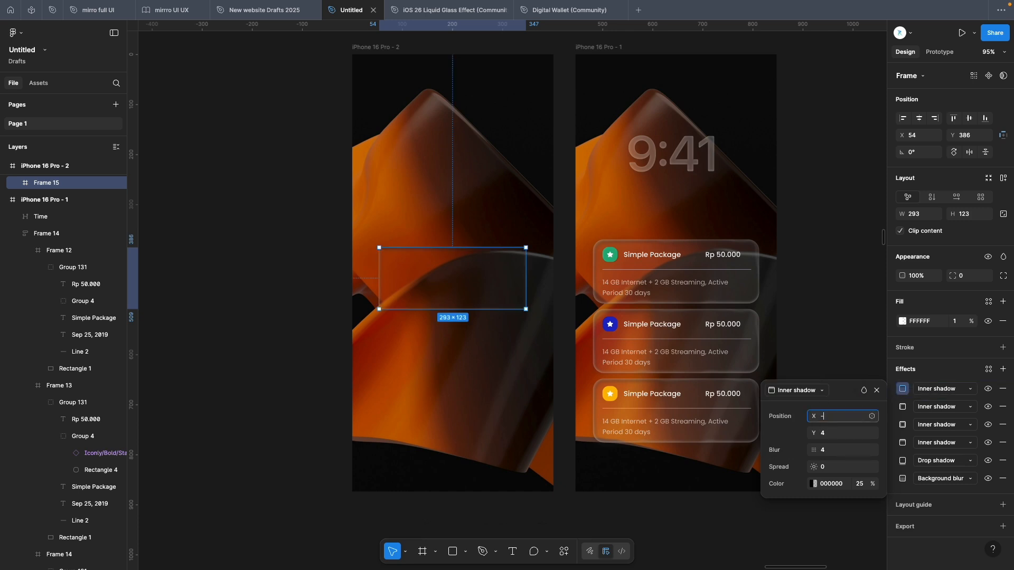
type("1")
left_click(847, 436)
type("-")
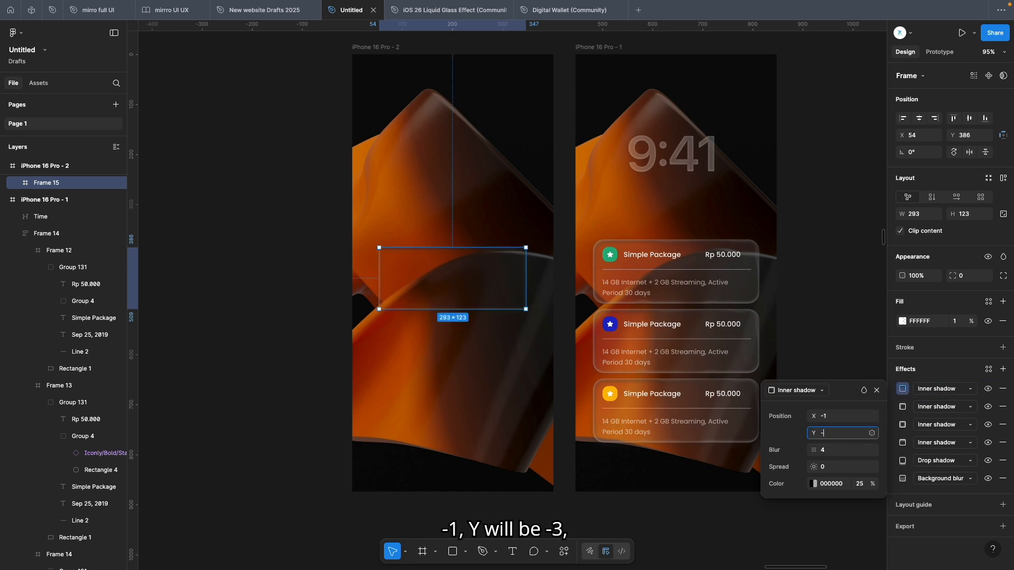
type("3")
left_click(836, 450)
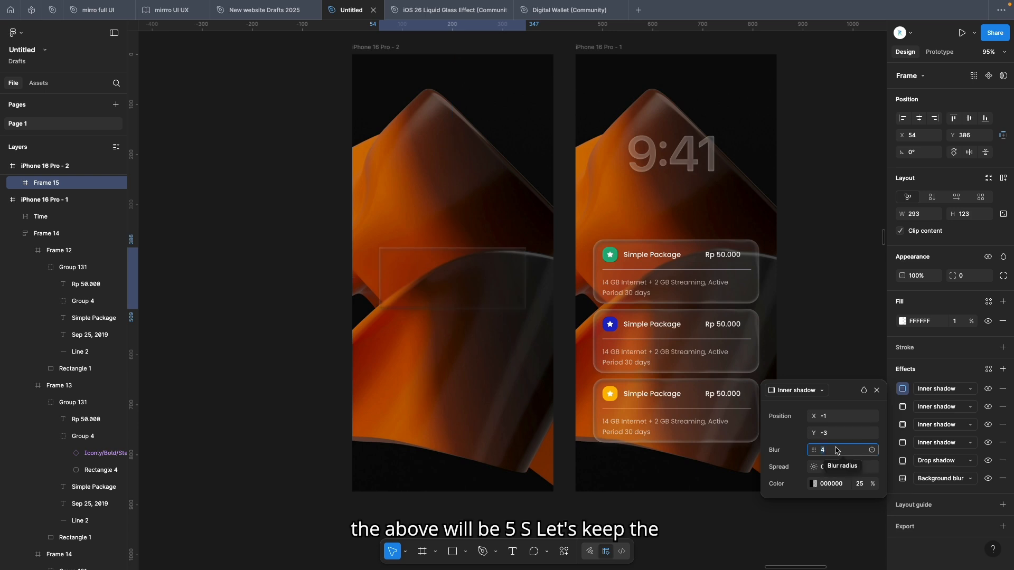
type("5")
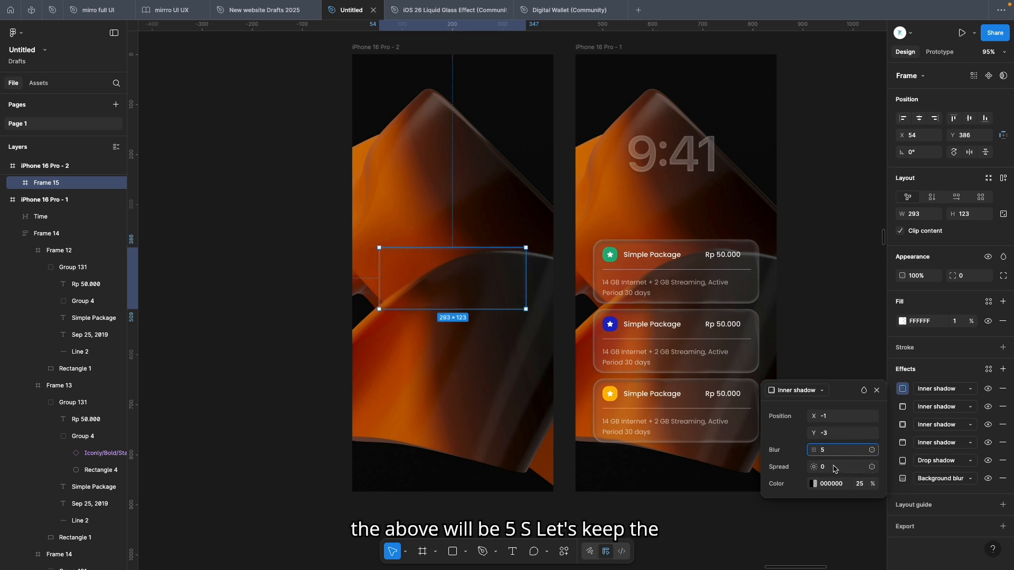
Set the fourth inner shadow's color to white FFFFFF at 15% opacity
left_click(814, 484)
left_click_drag(643, 434, 640, 323)
left_click(857, 484)
type("15")
key("Return")
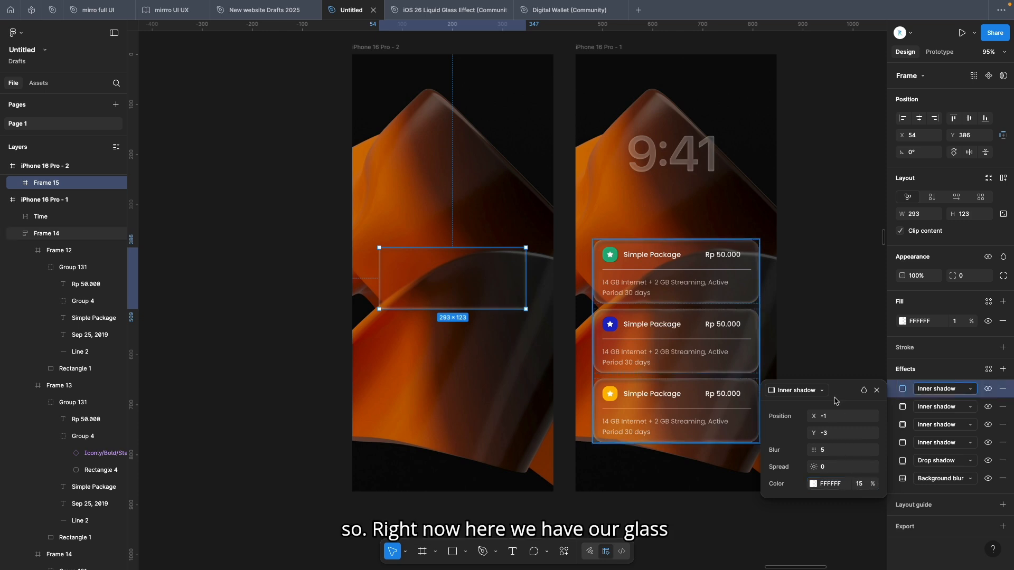
Nudge the glass card frame slightly upward and set its corner radius to 12
left_click_drag(471, 285, 467, 288)
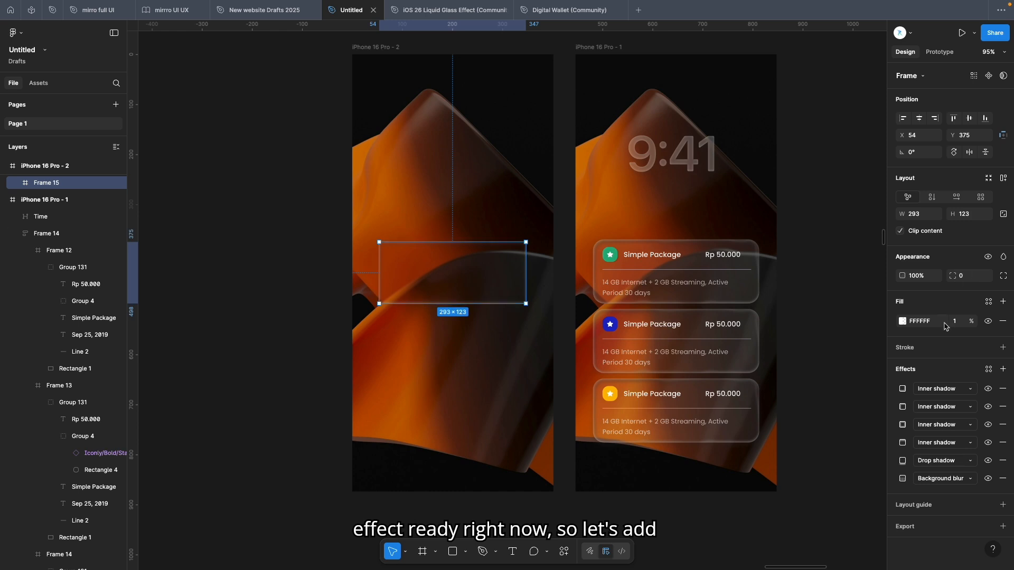
left_click(970, 280)
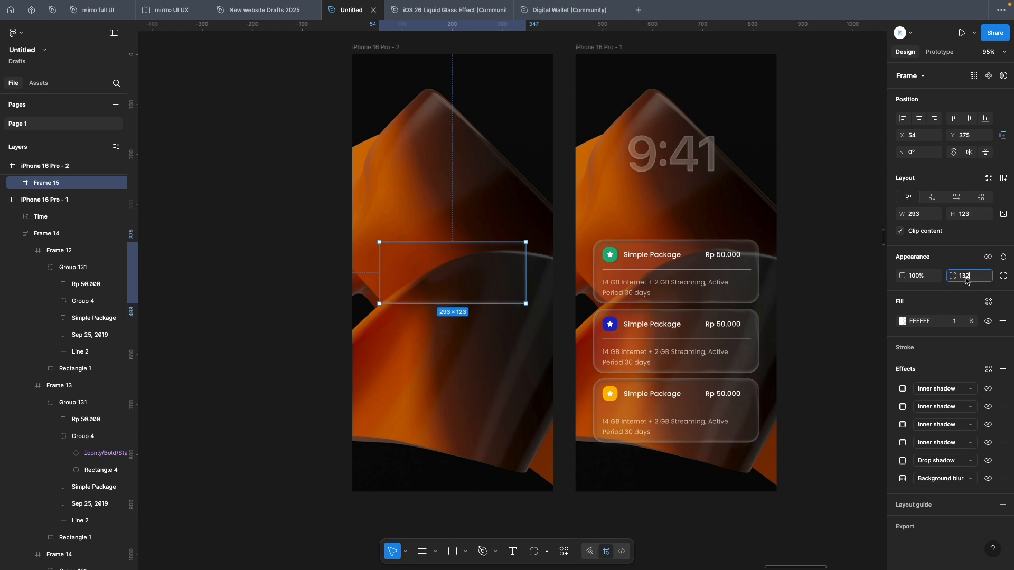
type("12")
key("Return")
Draw a rectangle about 348 × 279 over the card and move it inside the card frame
left_click(491, 366)
left_click(478, 292)
key("r")
left_click_drag(371, 226, 546, 347)
mouse_move(505, 308)
left_mouse_down()
mouse_move(513, 297)
mouse_move(506, 302)
left_mouse_up()
left_click_drag(62, 184, 67, 202)
left_click_drag(489, 333, 485, 324)
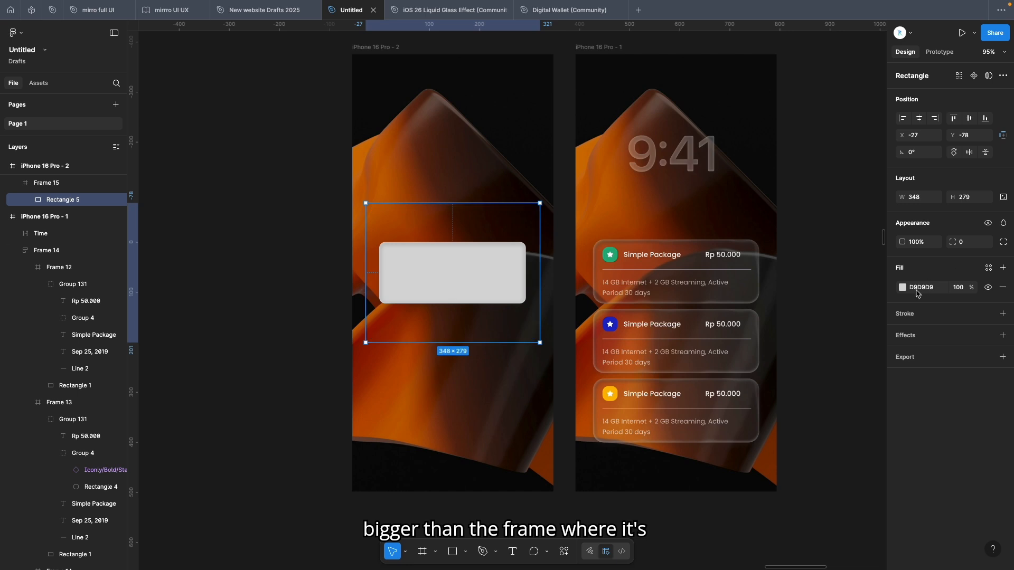
Set the rectangle's fill to white FFFFFF at 1% opacity
left_click(961, 294)
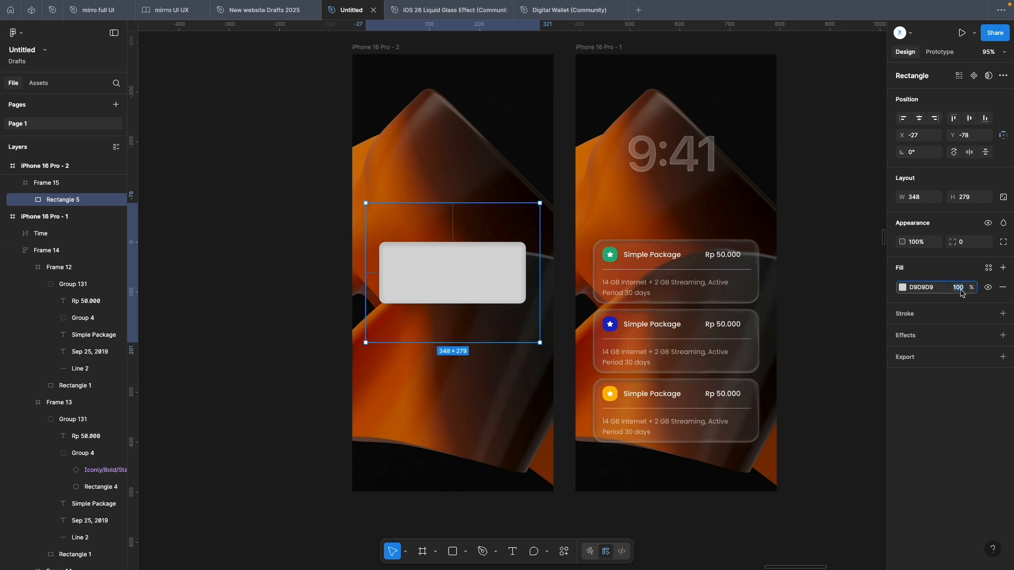
left_click(903, 289)
left_click(773, 327)
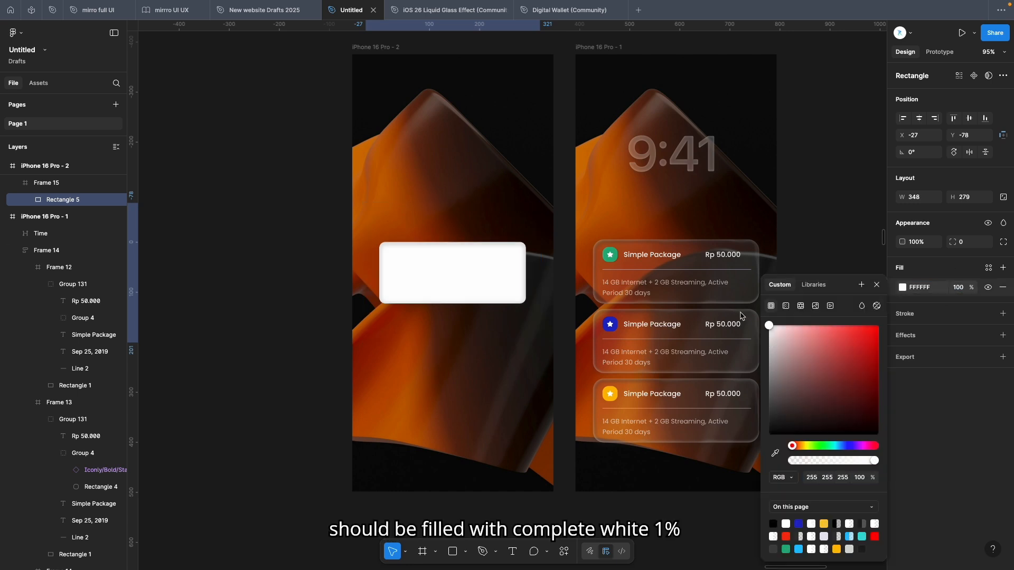
left_click(963, 292)
type("1")
key("Return")
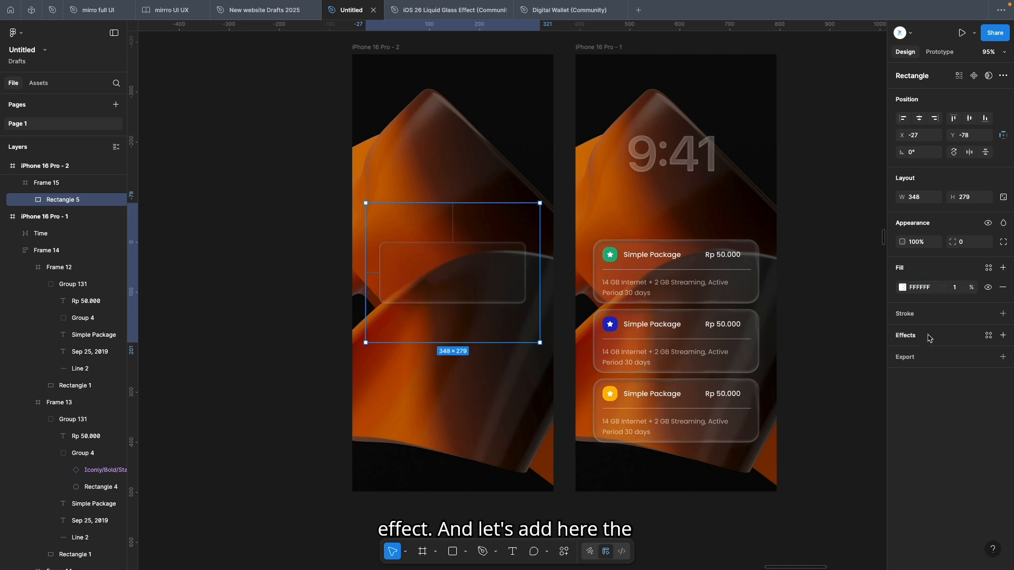
Add a Texture effect to the rectangle with size 100 and radius 60
left_click(923, 339)
left_click(796, 356)
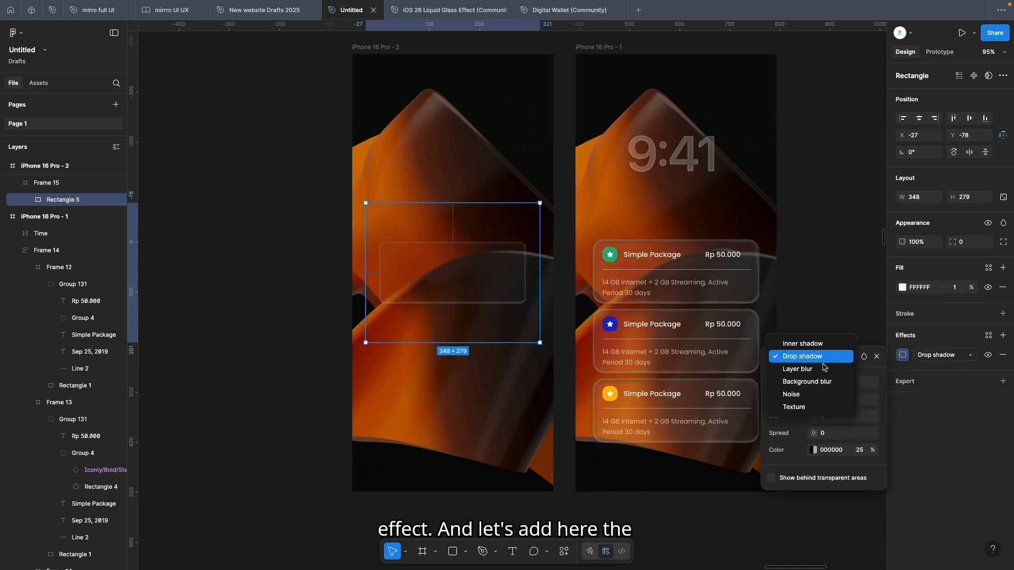
left_click(801, 412)
left_click(831, 384)
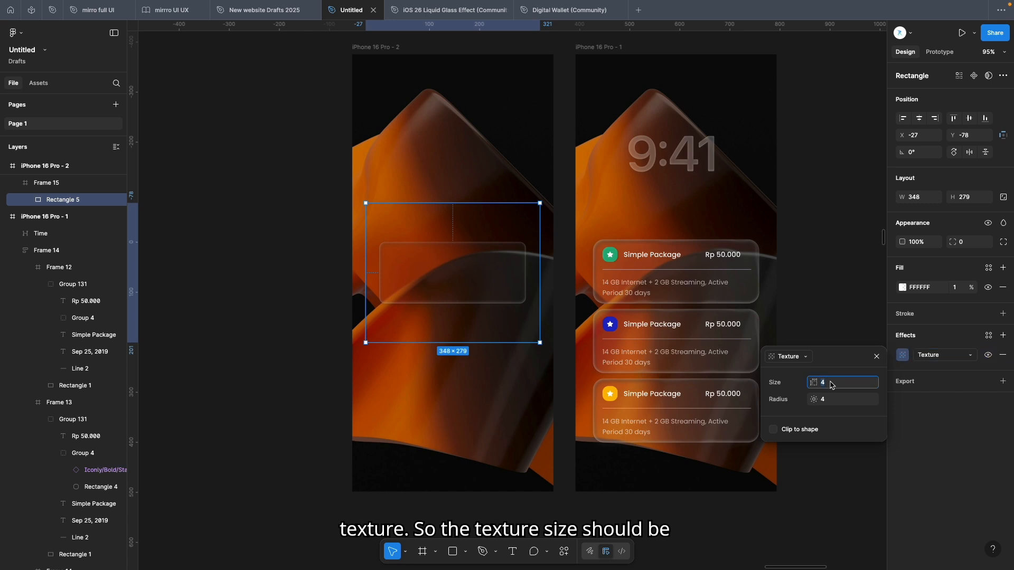
type("100")
left_click(831, 400)
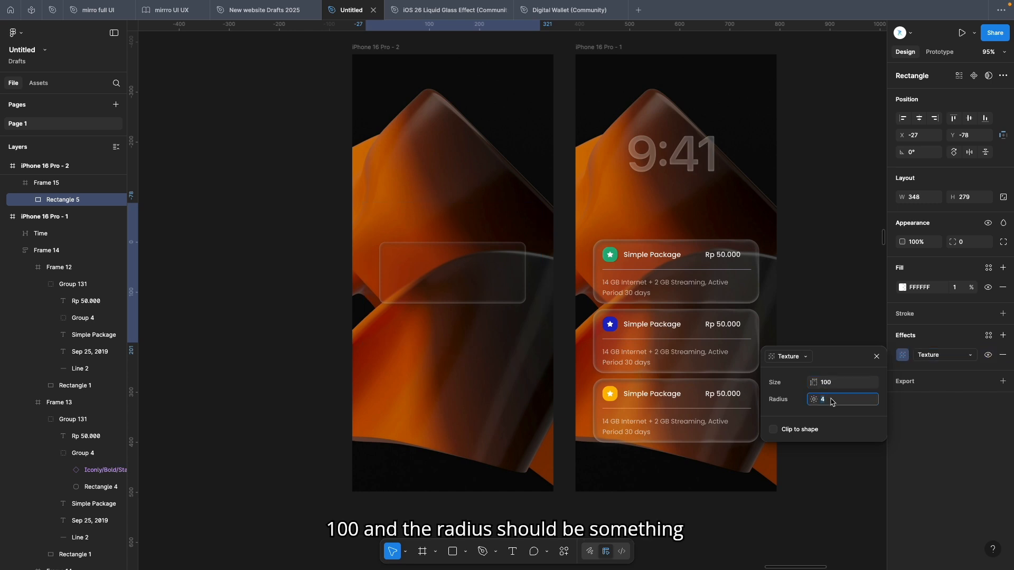
type("9")
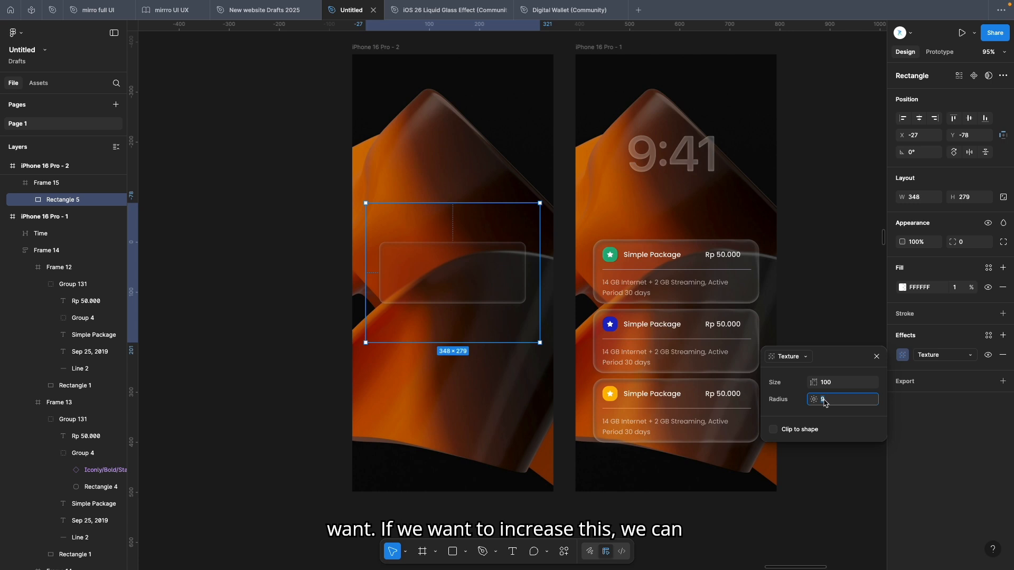
key("Return")
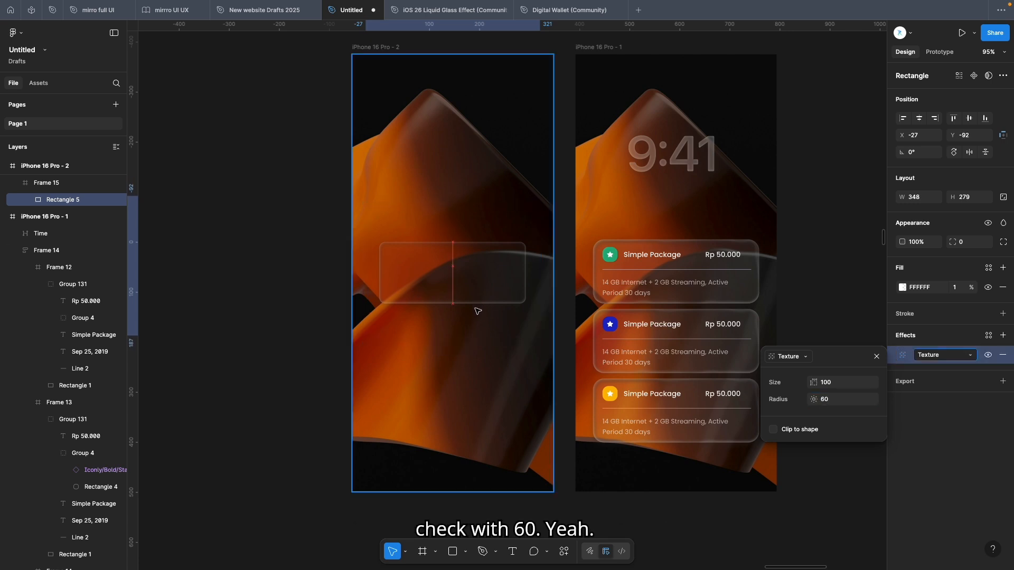
Add a background blur effect to the rectangle with blur 4
left_click(1003, 336)
left_click(792, 357)
left_click(802, 376)
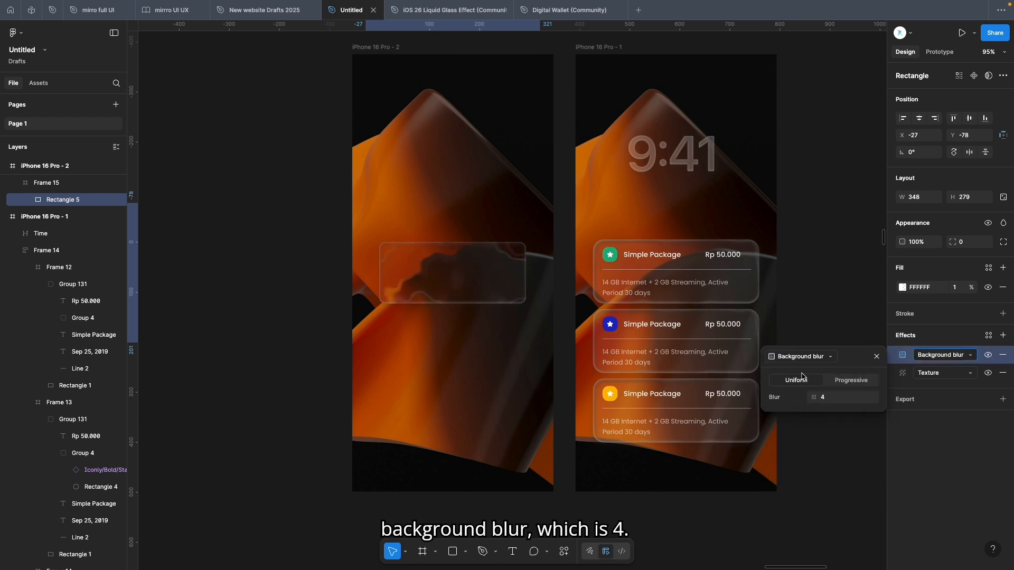
left_click(844, 399)
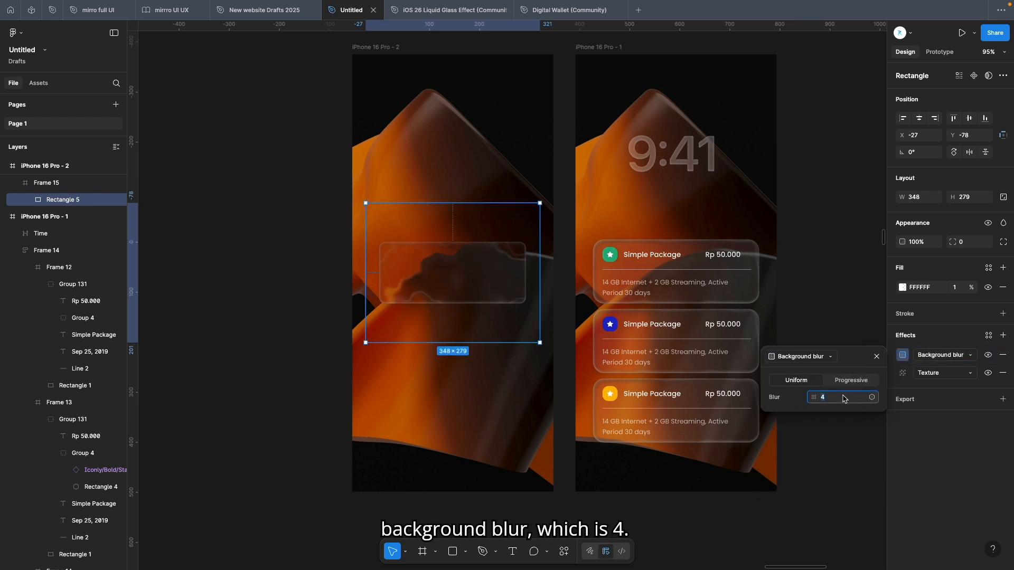
left_click(845, 416)
left_click(481, 288)
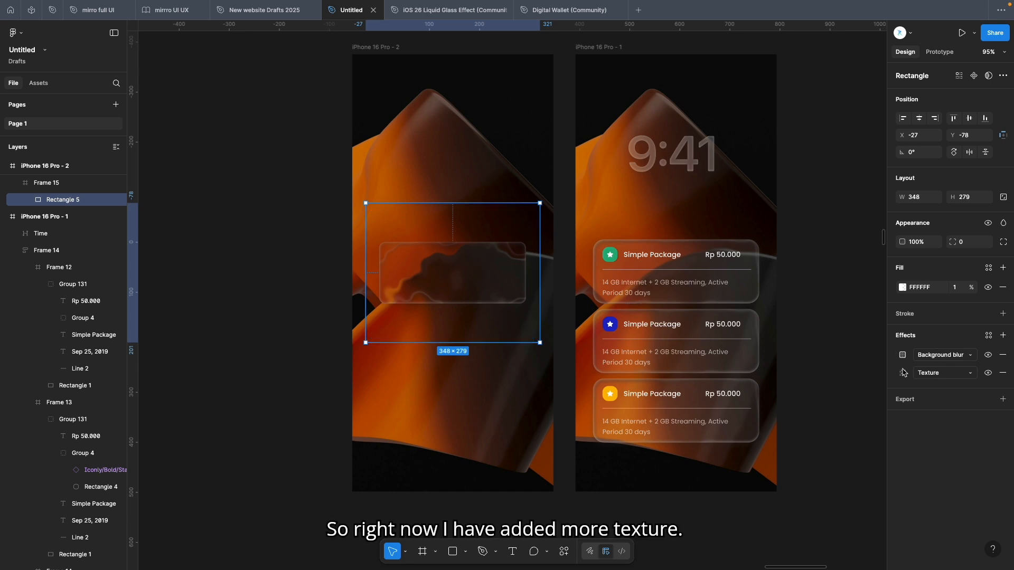
Set the texture effect's radius to 10, trying 9 and 20 first
left_click(903, 373)
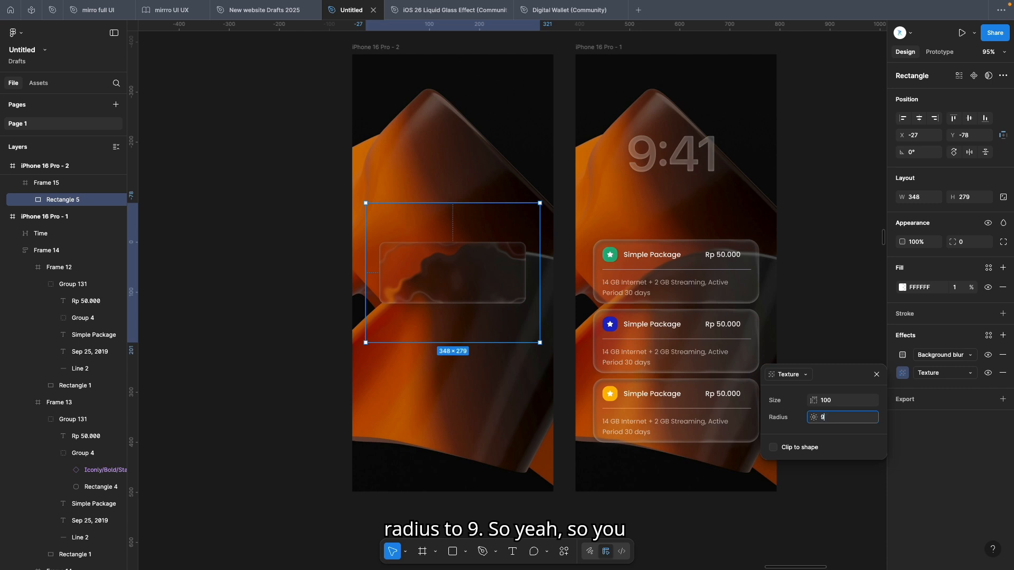
type("9")
key("Return")
left_click(826, 421)
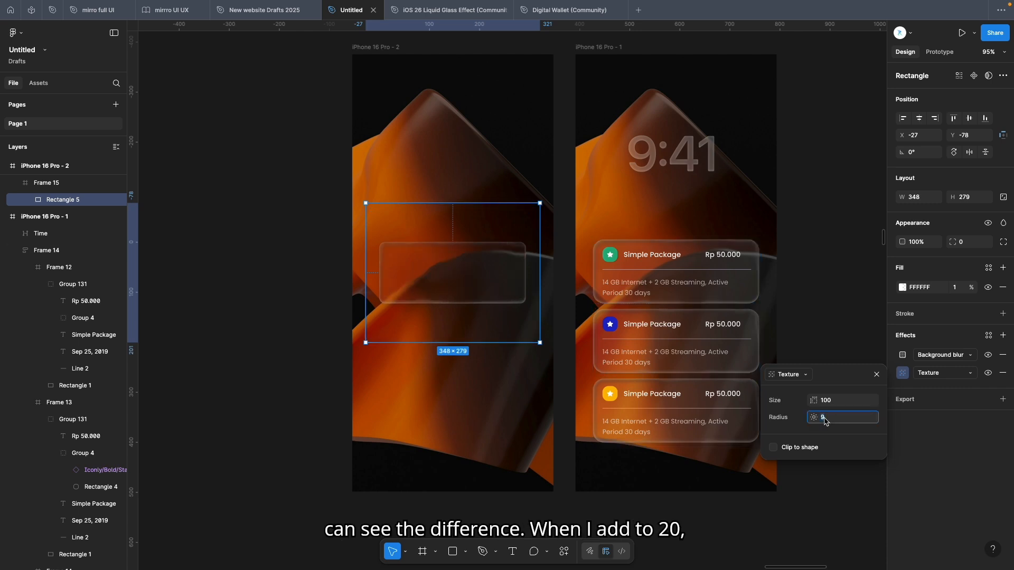
type("20")
key("Return")
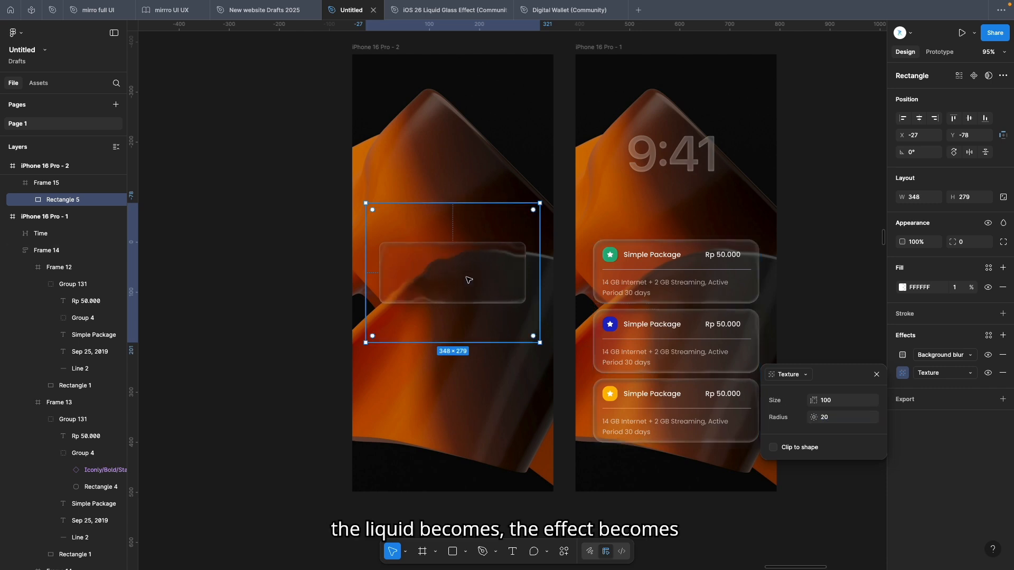
left_click(838, 418)
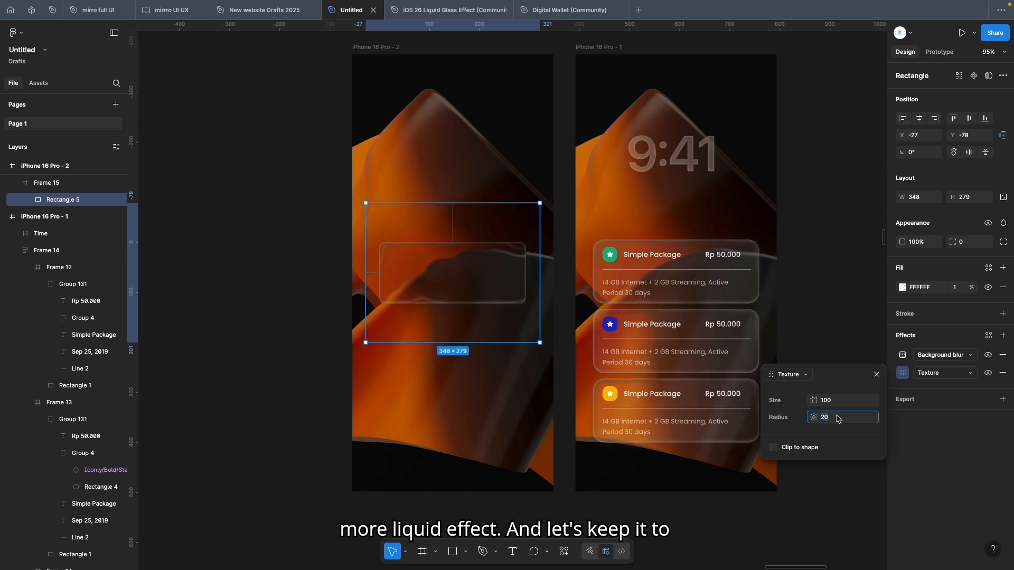
type("10")
key("Return")
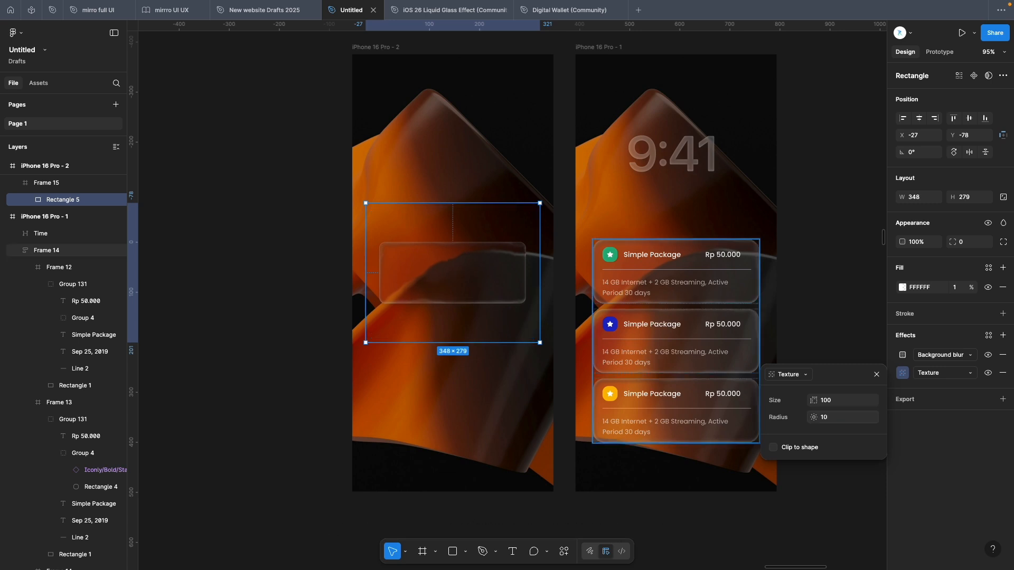
left_click(501, 278)
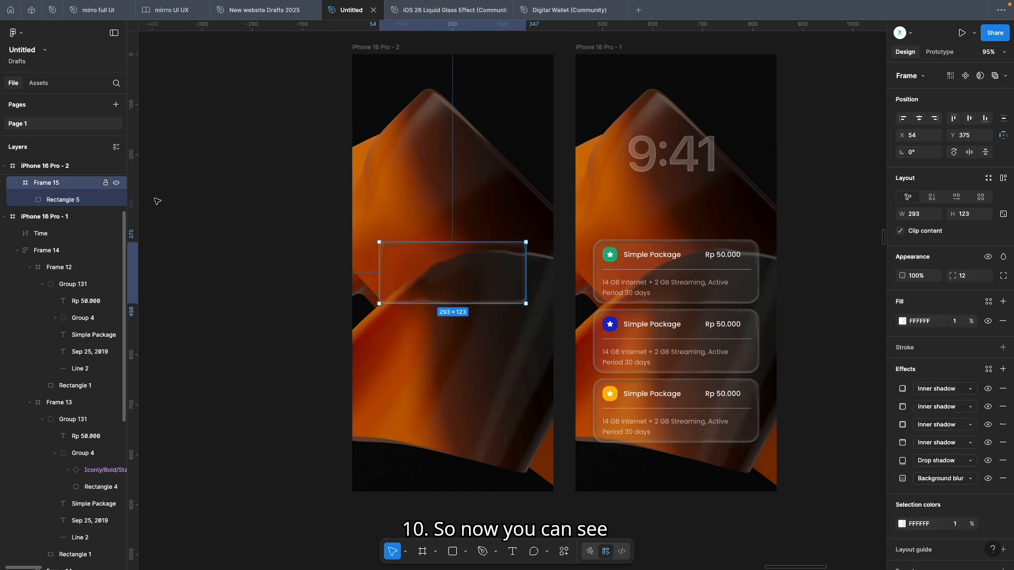
mouse_move(502, 279)
left_mouse_down()
mouse_move(502, 119)
mouse_move(502, 304)
mouse_move(502, 283)
mouse_move(491, 295)
left_mouse_up()
left_click(453, 339)
left_click(447, 277)
left_click(399, 350)
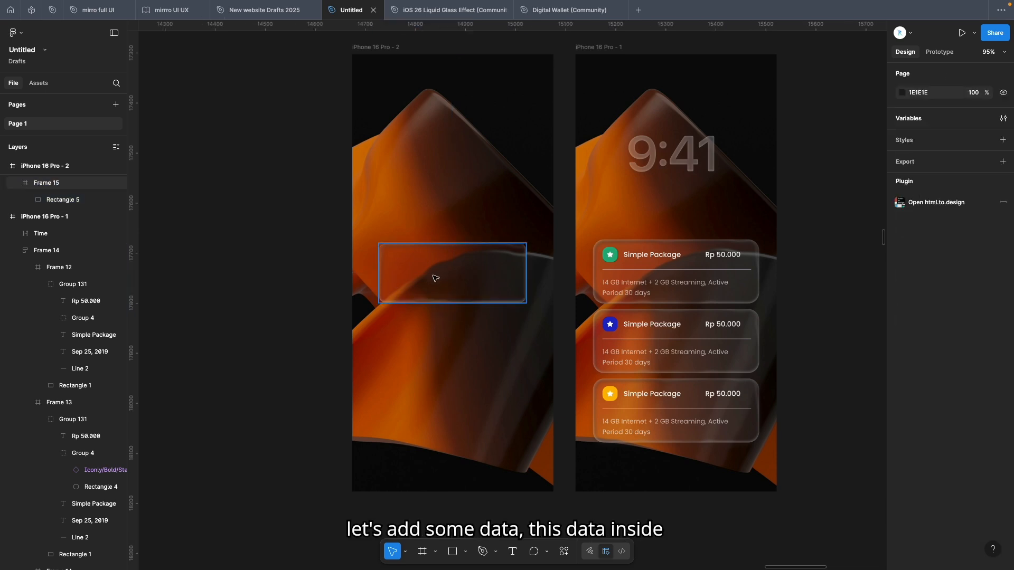
left_click(645, 273)
left_click(298, 309)
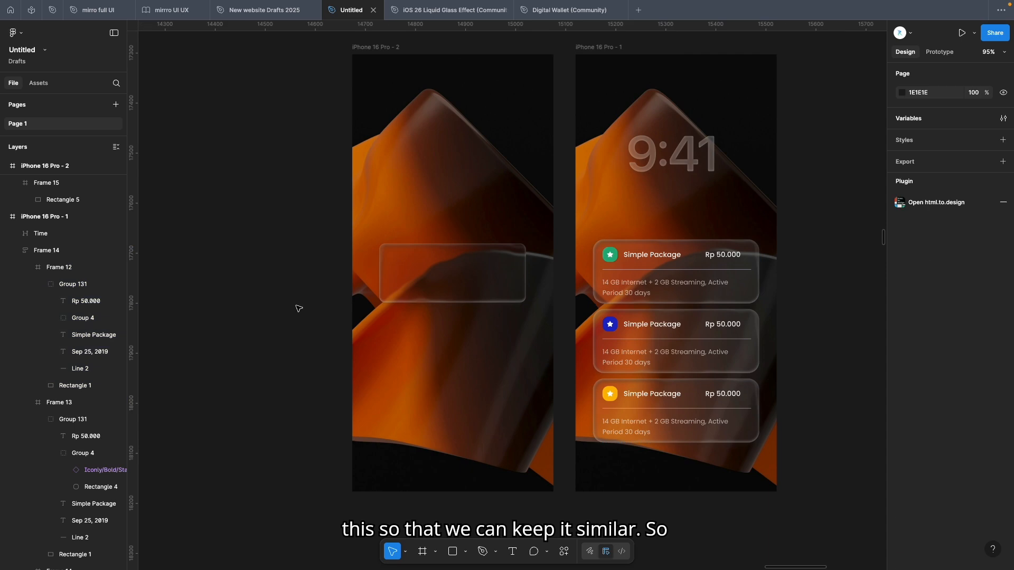
Place a copy of the card content group with Simple Package and Rp 50.000 onto the glass card
scroll(298, 309, "left", 3)
scroll(296, 308, "down", 3)
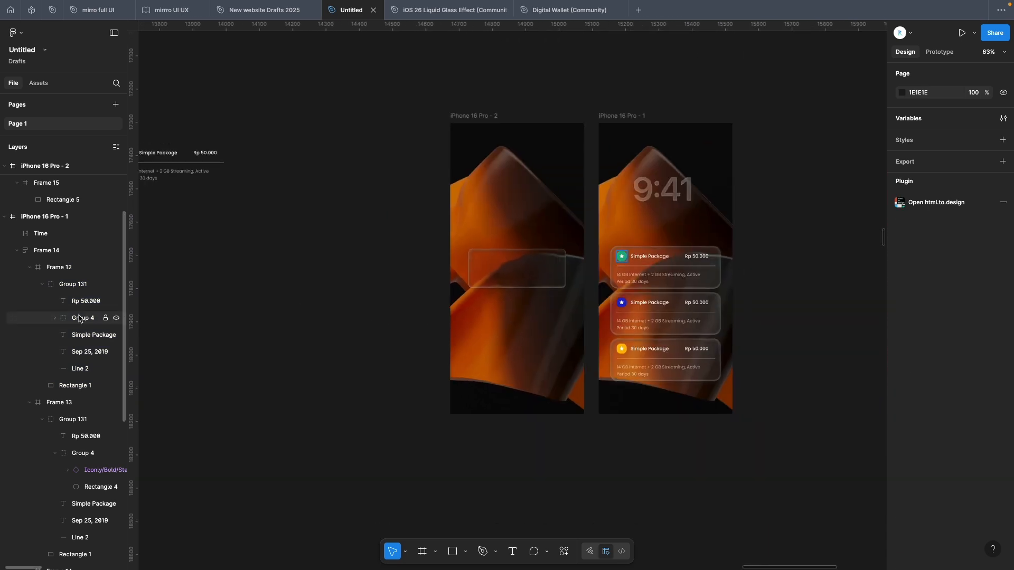
left_click(195, 173)
left_click_drag(195, 173, 544, 274)
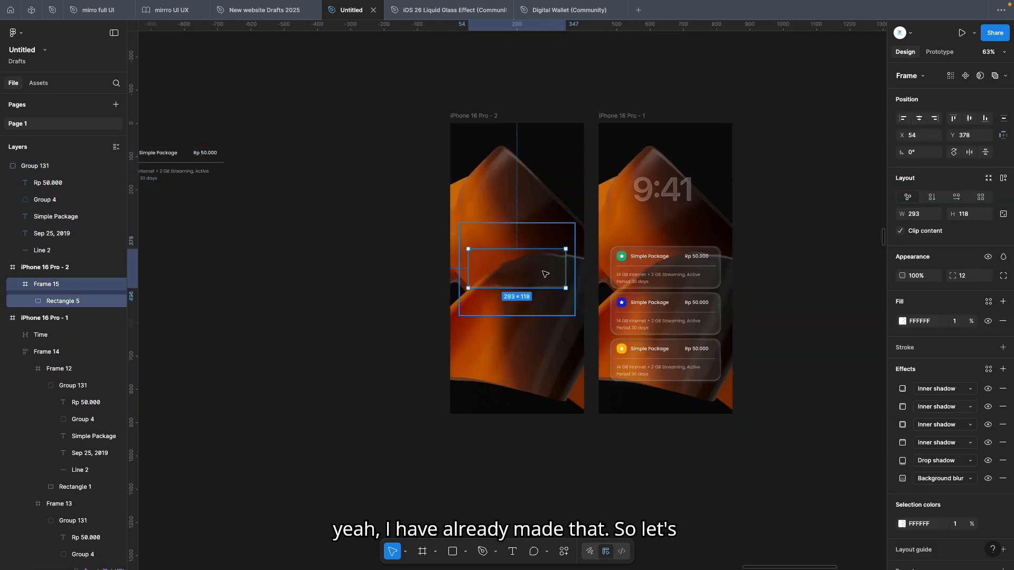
Put the content inside the glass card frame and resize the frame to fit around it
scroll(544, 274, "up", 5)
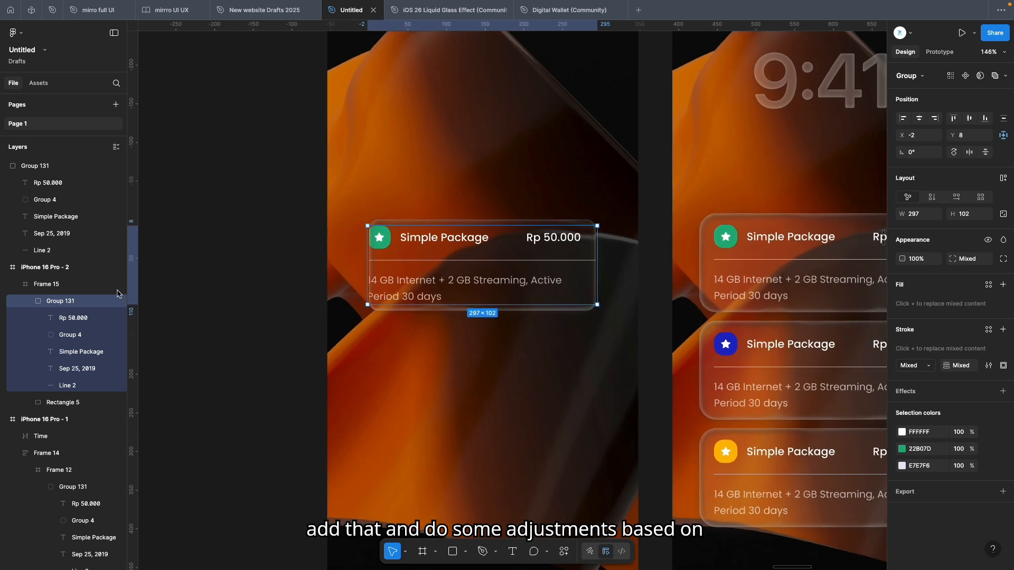
left_click(55, 287)
left_click_drag(459, 313, 458, 322)
left_click_drag(368, 279, 348, 277)
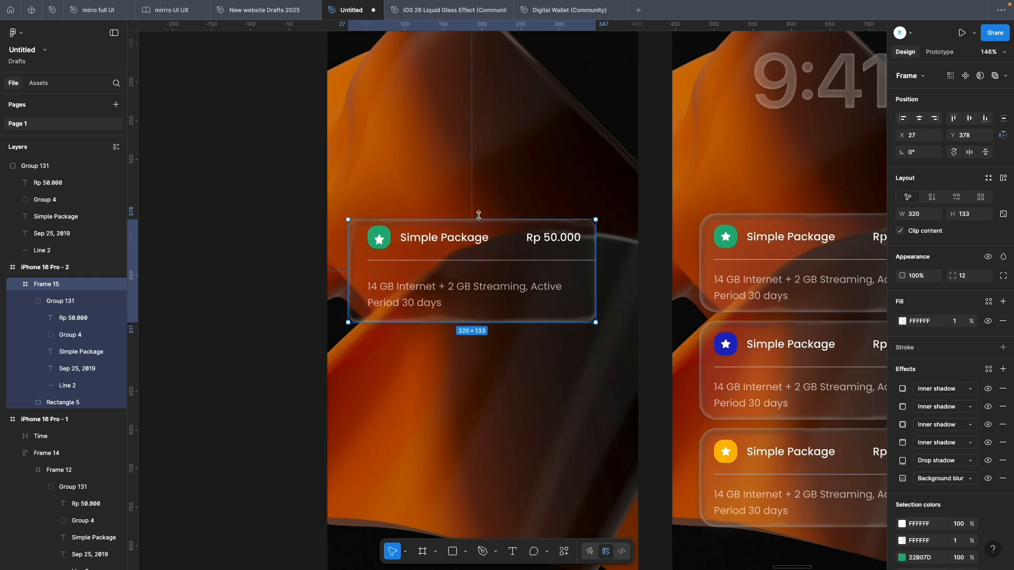
left_click_drag(455, 220, 455, 215)
left_click_drag(596, 264, 577, 274)
left_click(477, 338)
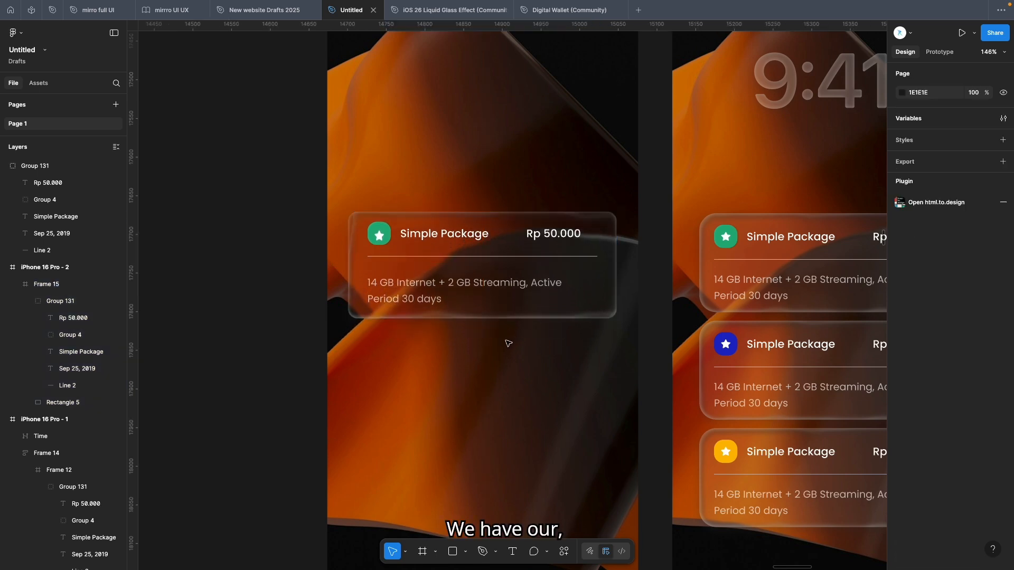
Set the glass card frame's corner radius to 26
scroll(481, 339, "down", 5)
scroll(480, 338, "up", 5)
left_click(525, 306)
left_click_drag(953, 276, 89, 296)
Duplicate the glass card and place the copy below the first one
left_click_drag(531, 305, 532, 304)
left_click_drag(530, 304, 545, 366)
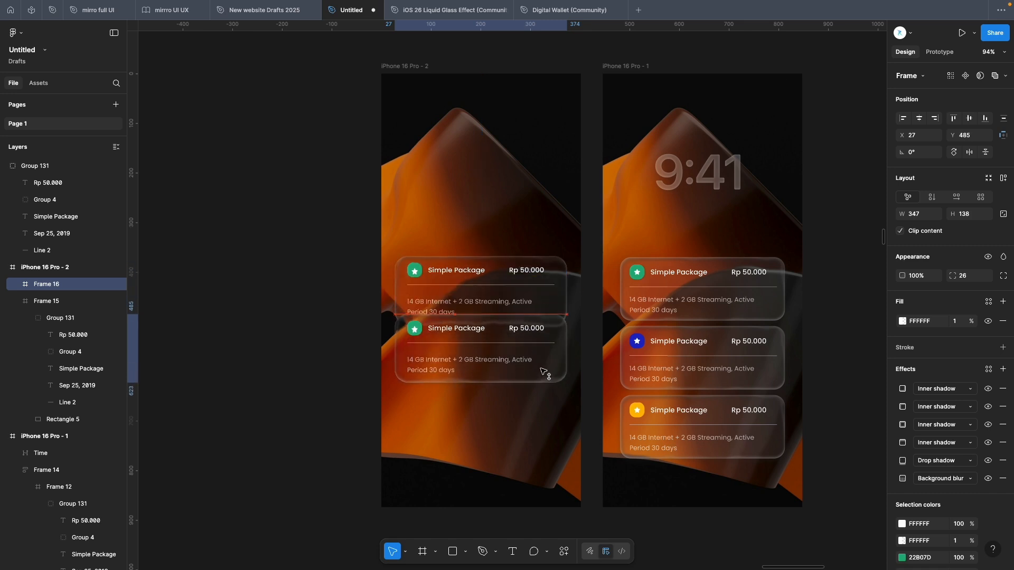
Wrap both cards in an auto layout and duplicate a card to make a stack of three
left_click(517, 315, "shift")
key("shift+a")
left_click(517, 355)
key("super+d")
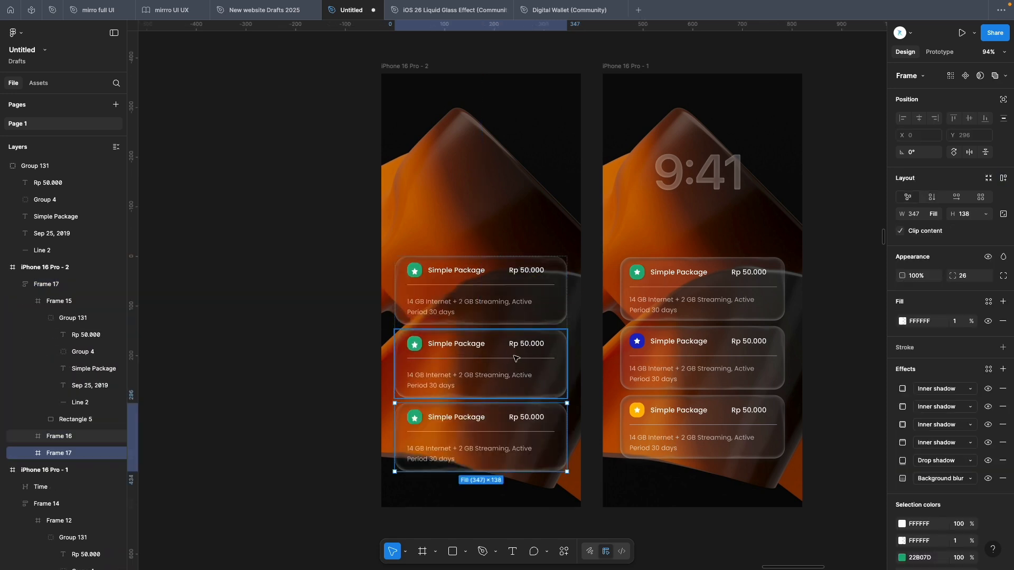
left_click(543, 275)
left_click(593, 294)
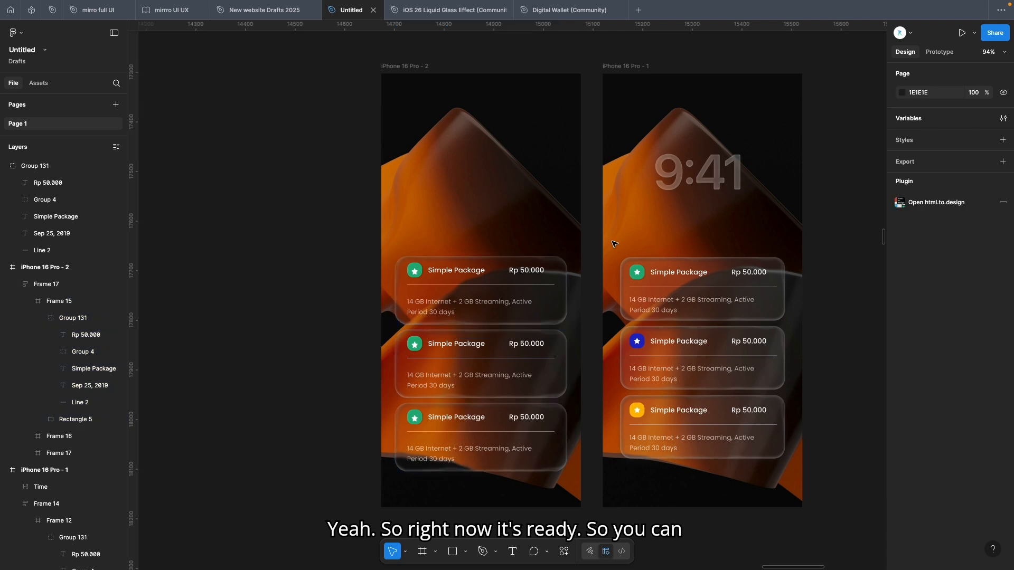